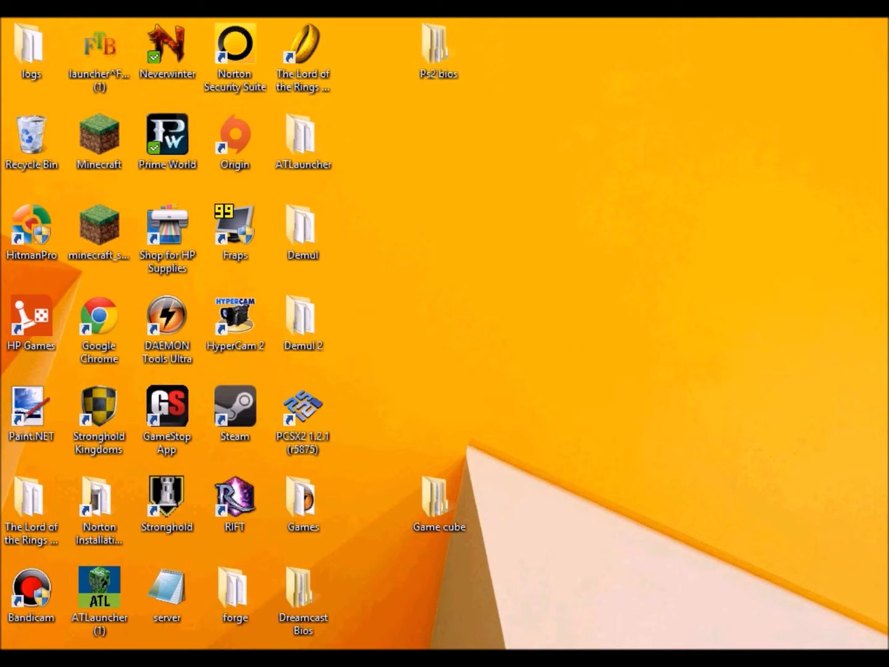
# Restore the Chrome window showing the YouTube video page from the taskbar
pyautogui.click(280, 558)
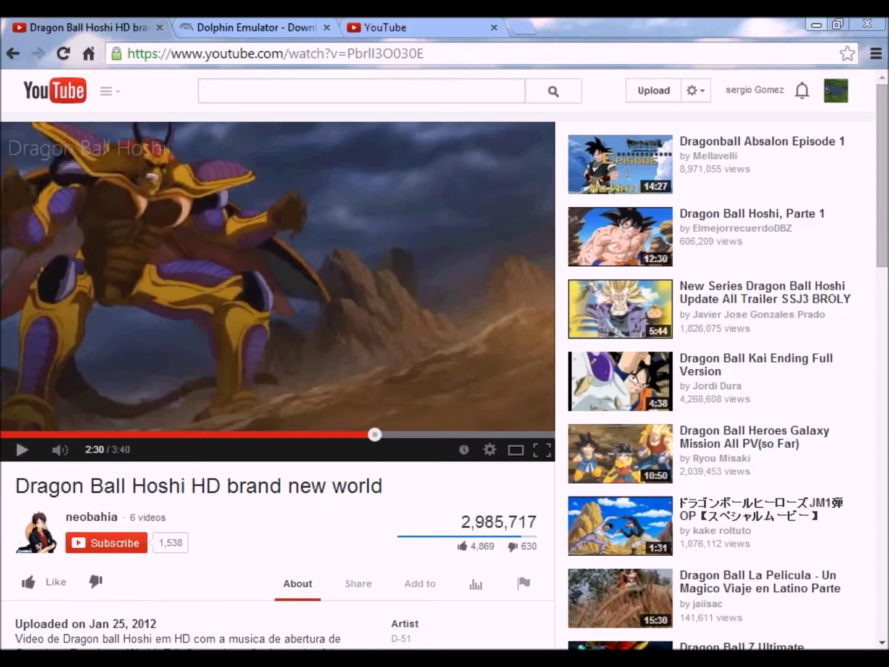
# Switch to the Dolphin download tab, then bring forward the Downloads folder holding the 4.0-1941 x64 archive
pyautogui.click(284, 23)
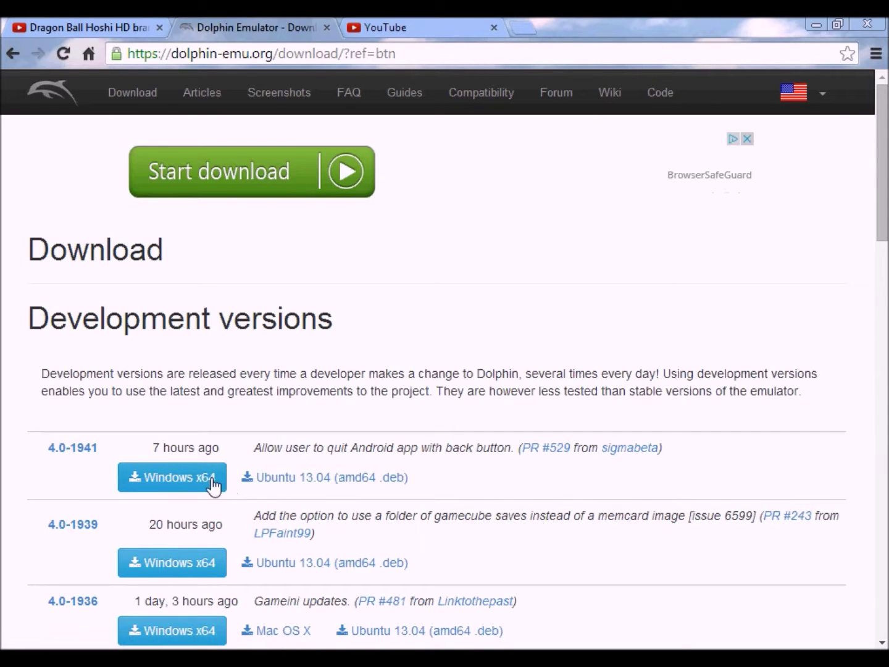
pyautogui.click(136, 549)
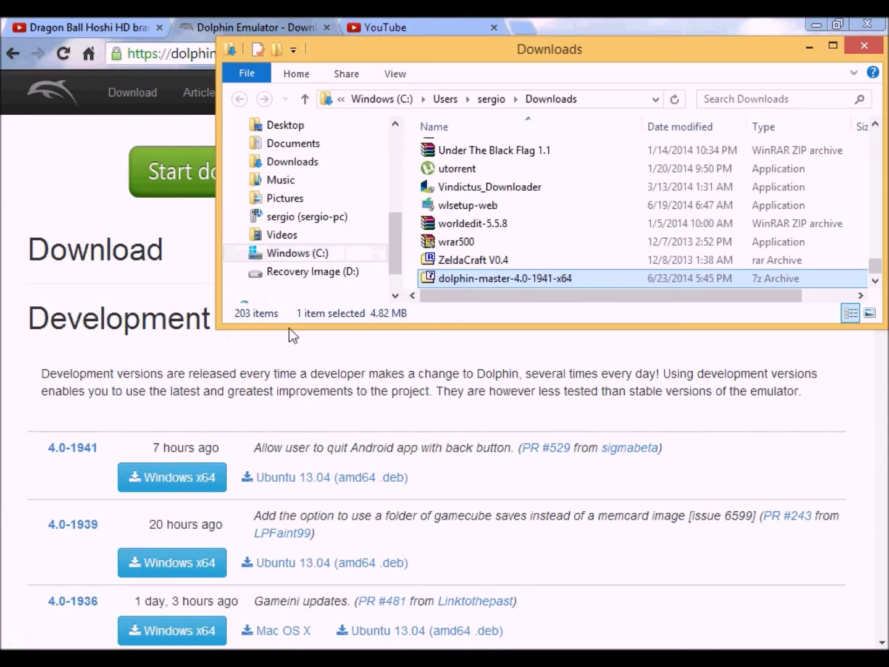
# Open the dolphin-master archive's context menu, minimize Chrome and resize the Downloads window
pyautogui.rightClick(429, 282)
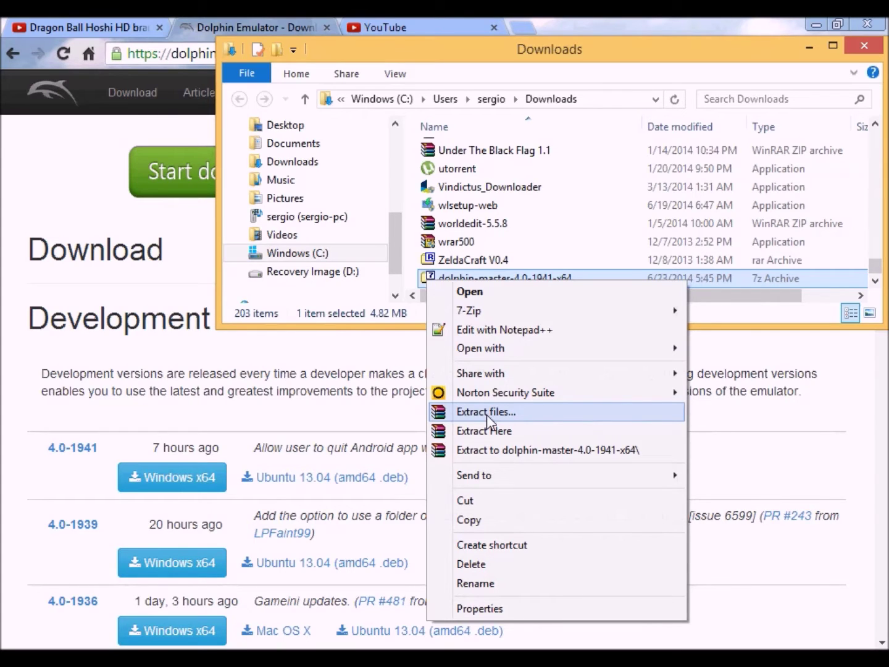
pyautogui.click(815, 25)
pyautogui.moveTo(337, 62); pyautogui.dragTo(561, 19)
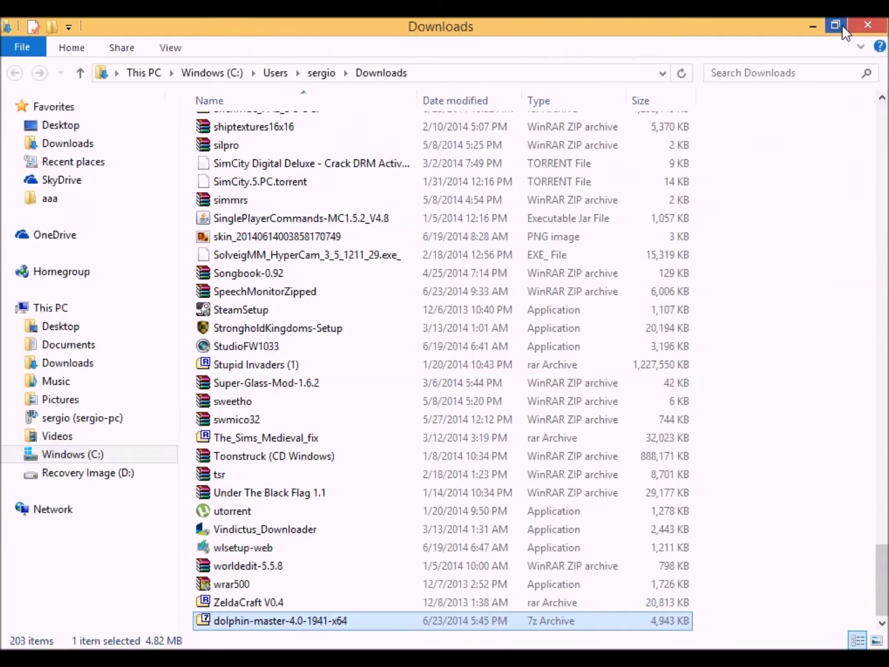
pyautogui.click(836, 25)
# Open the desktop Game cube folder and its Dolphin-x64 subfolder listing Languages, Sys and Dolphin
pyautogui.click(429, 512)
pyautogui.doubleClick(430, 512)
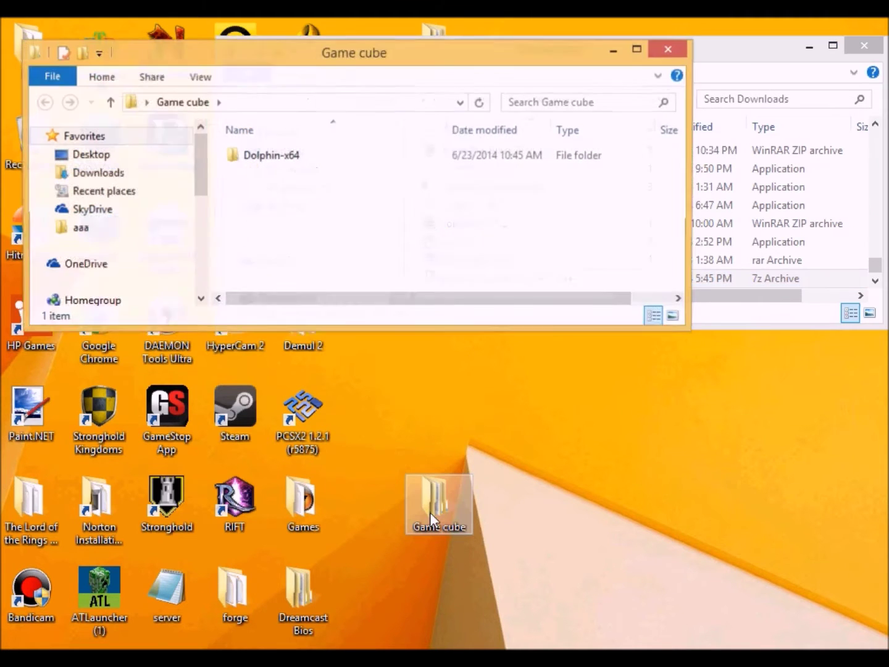
pyautogui.doubleClick(252, 159)
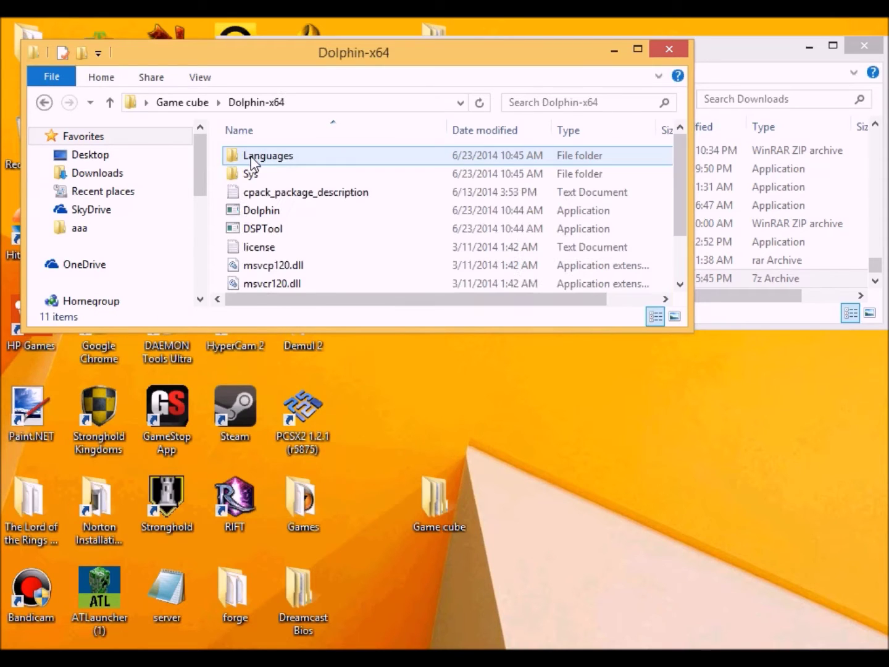
pyautogui.scroll(-1, 364, 213)
pyautogui.scroll(1, 364, 222)
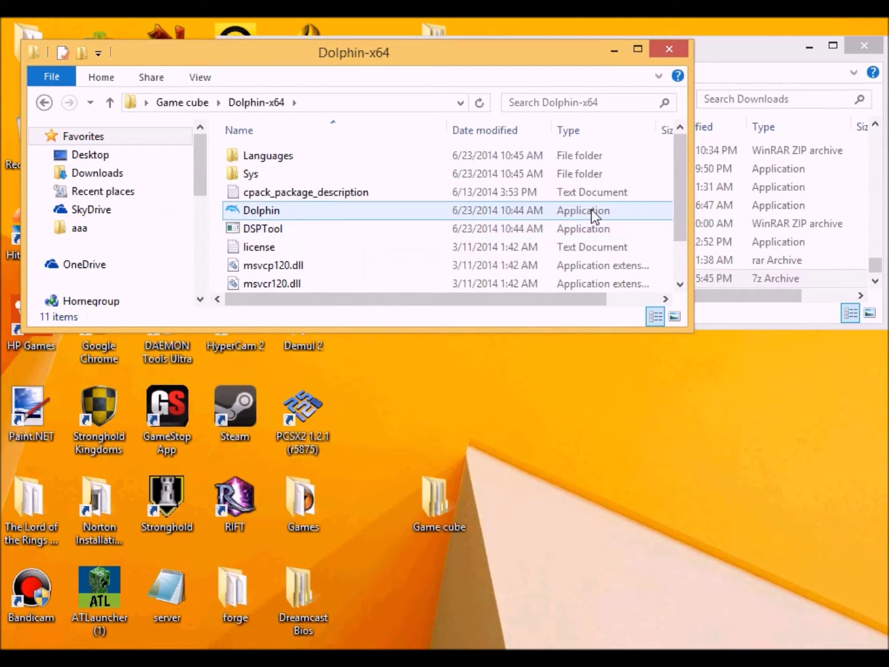
pyautogui.scroll(-1, 382, 252)
pyautogui.scroll(1, 380, 259)
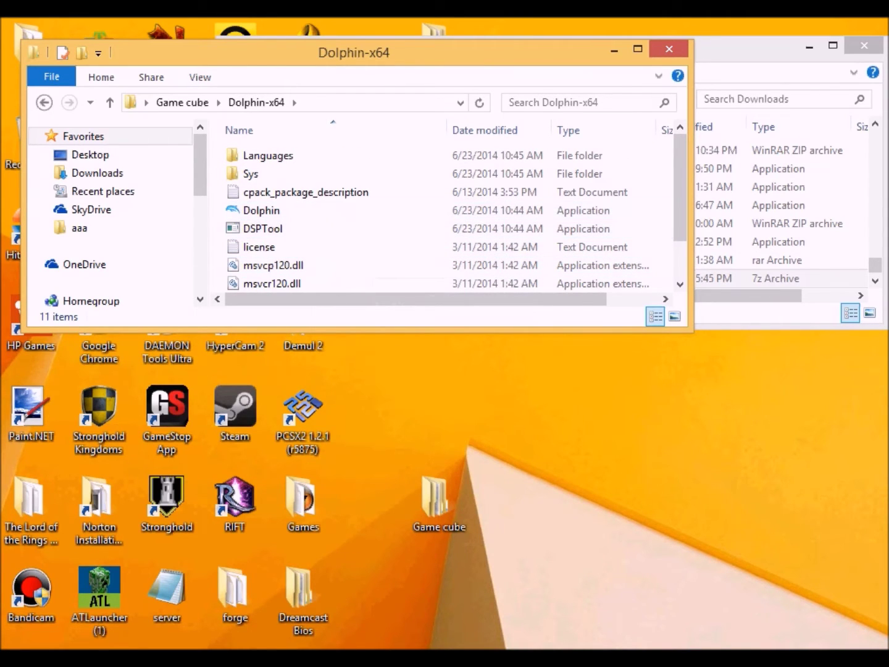
pyautogui.moveTo(300, 655)
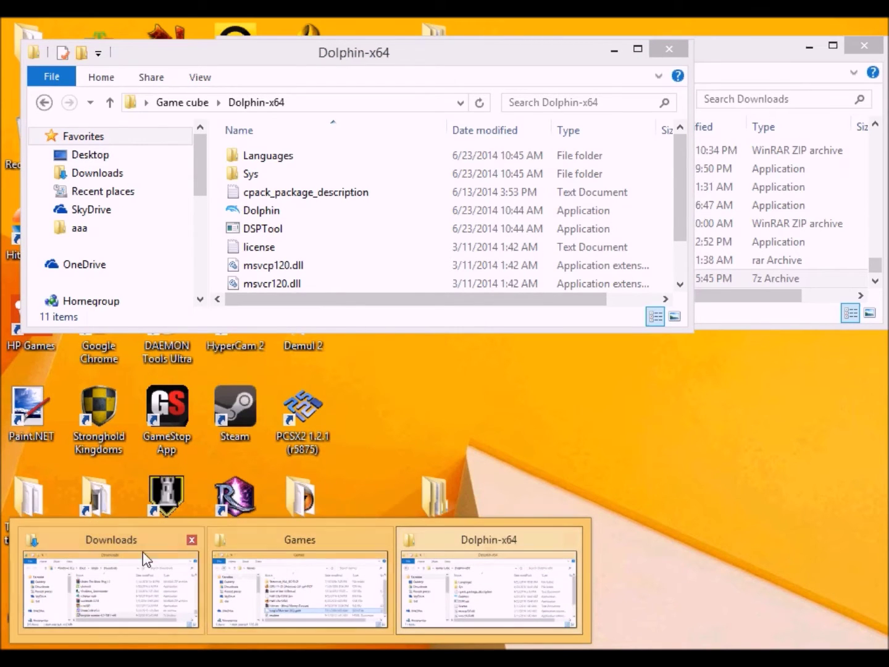
pyautogui.moveTo(118, 551)
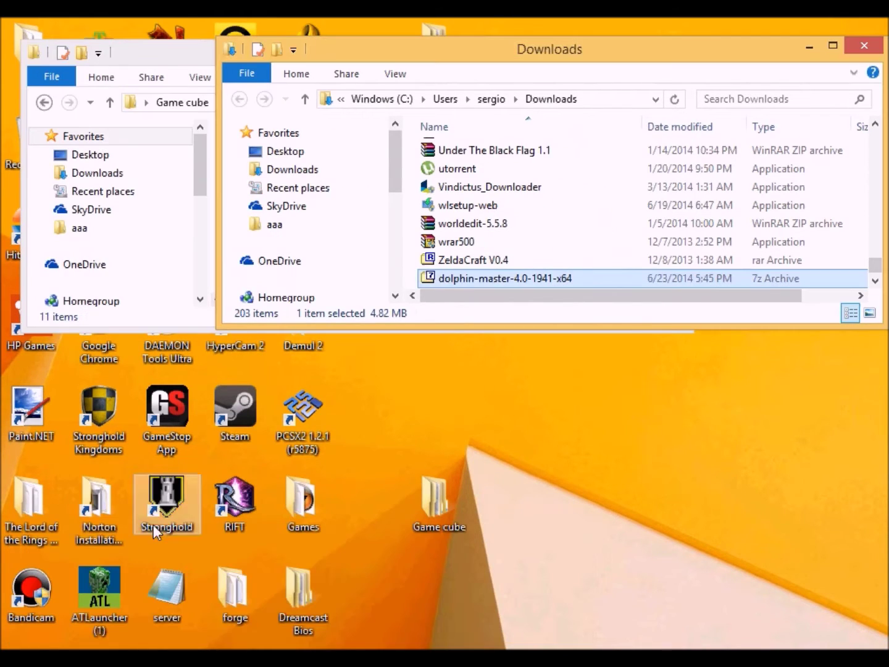
# Open the dolphin-master-4.0-1941-x64 archive in 7-Zip and minimize the Downloads window
pyautogui.click(130, 56)
pyautogui.moveTo(174, 61); pyautogui.dragTo(258, 303)
pyautogui.click(456, 276)
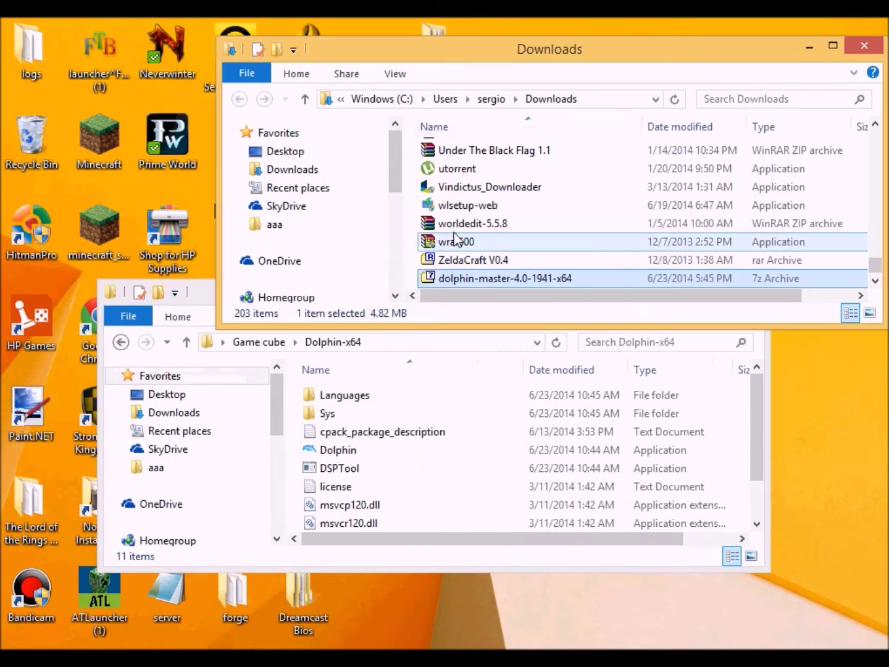
pyautogui.doubleClick(455, 284)
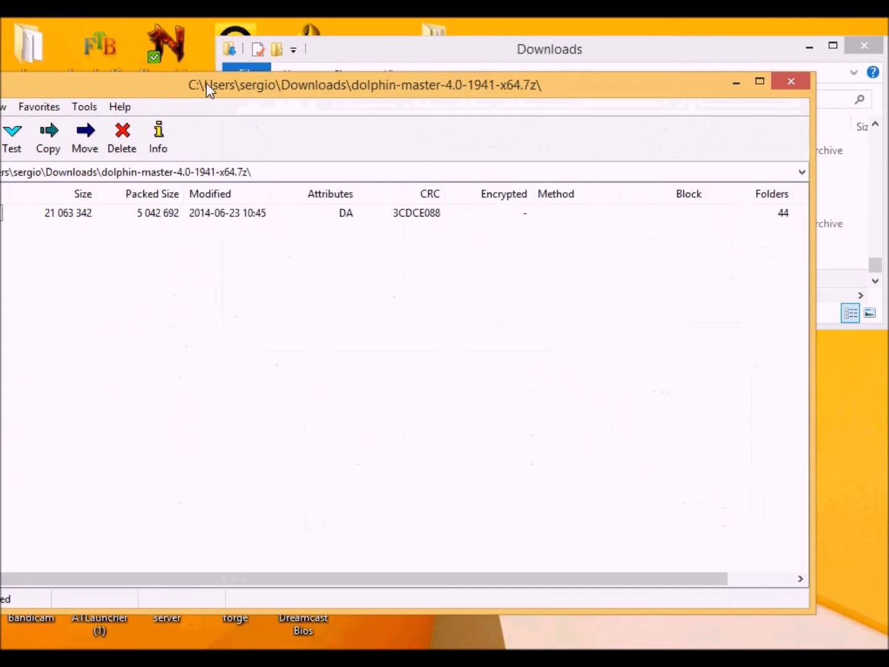
pyautogui.moveTo(209, 87); pyautogui.dragTo(669, 253)
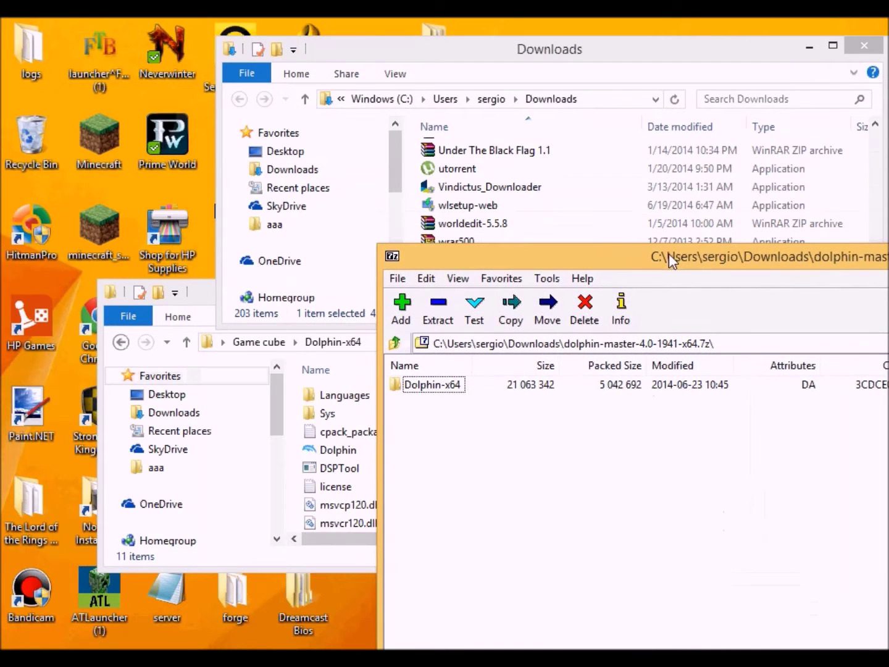
pyautogui.click(810, 46)
# View the archive's Dolphin-x64 contents, including Dolphin.exe and SDL2.dll, then close 7-Zip
pyautogui.moveTo(302, 297); pyautogui.dragTo(216, 147)
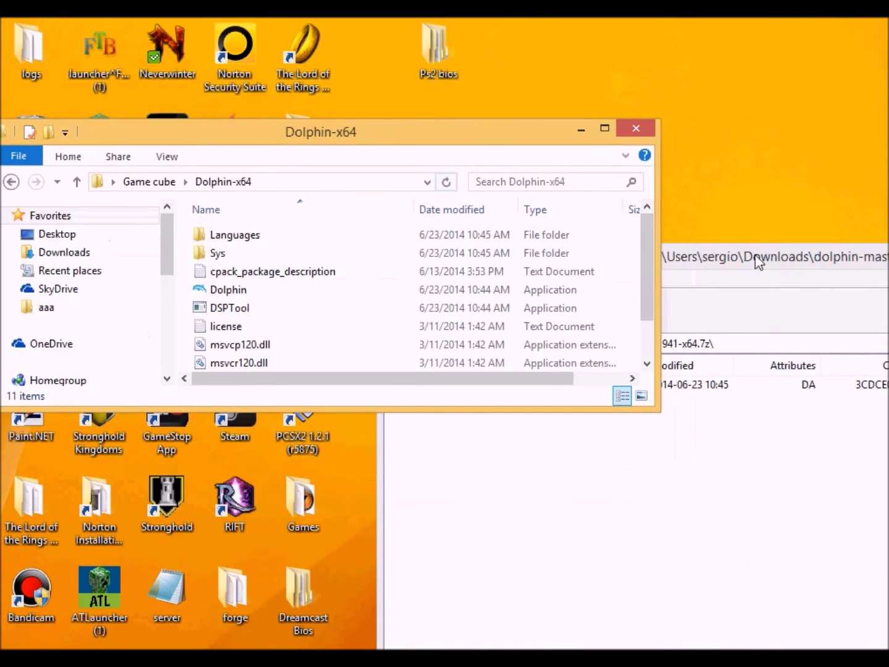
pyautogui.click(743, 259)
pyautogui.doubleClick(427, 385)
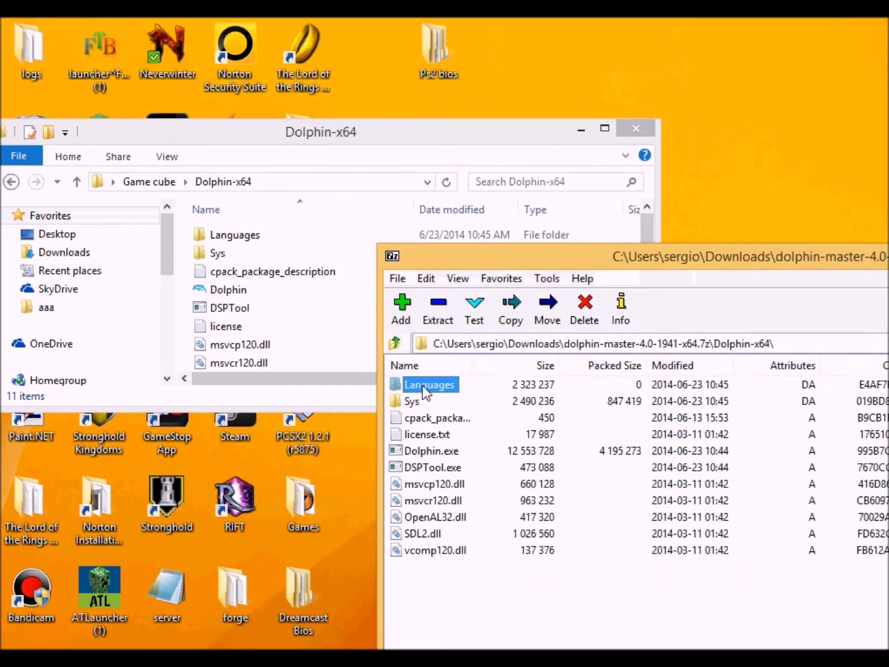
pyautogui.moveTo(436, 254); pyautogui.dragTo(400, 100)
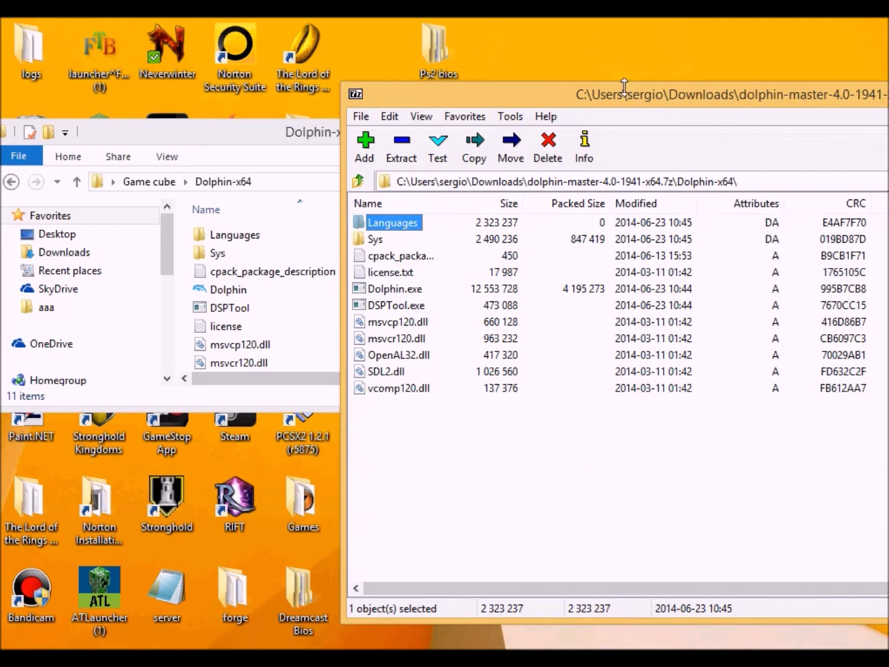
pyautogui.moveTo(620, 88); pyautogui.dragTo(289, 148)
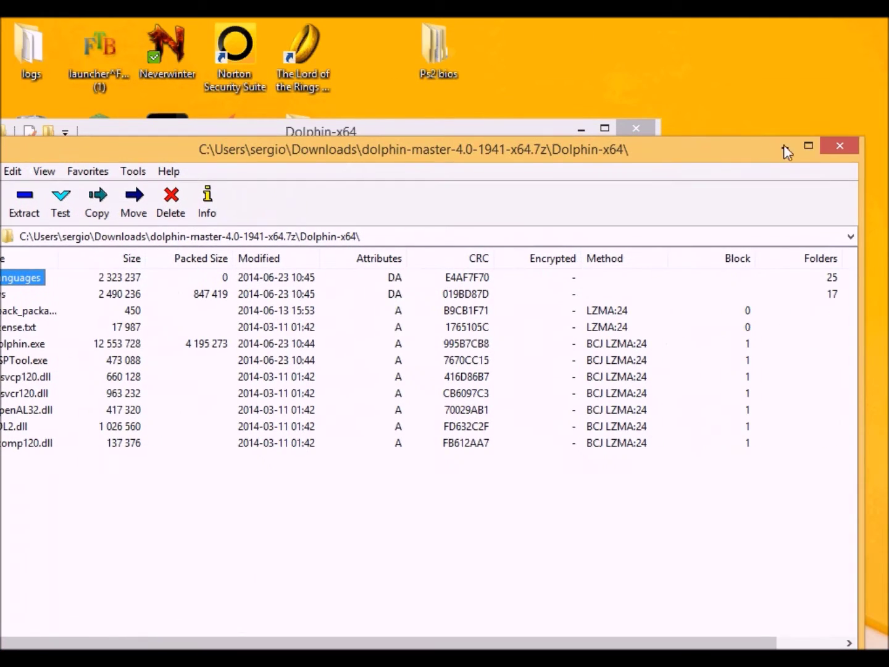
pyautogui.click(848, 146)
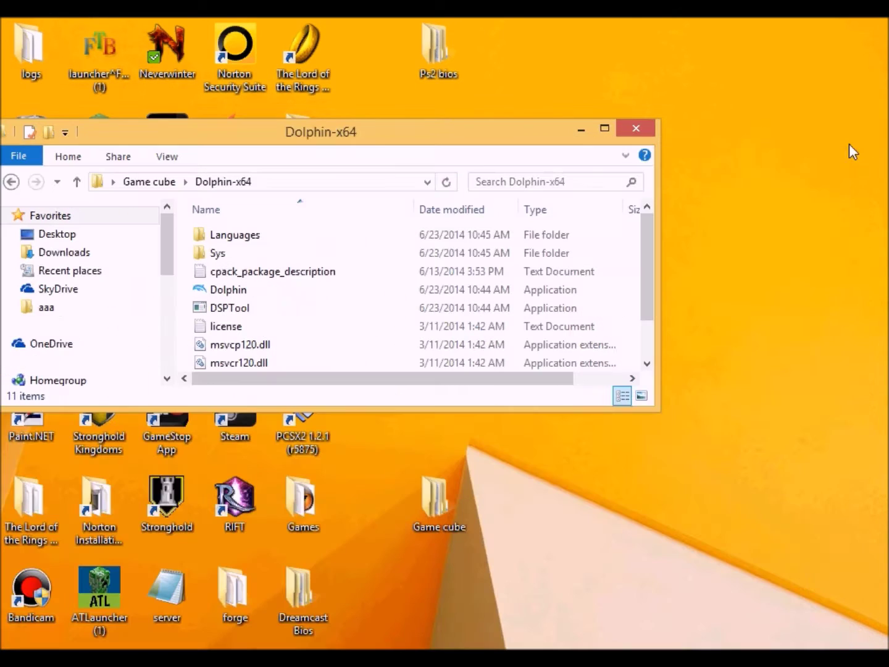
# Try launching Dolphin from the Dolphin-x64 folder, then return to that window and launch it again
pyautogui.doubleClick(217, 295)
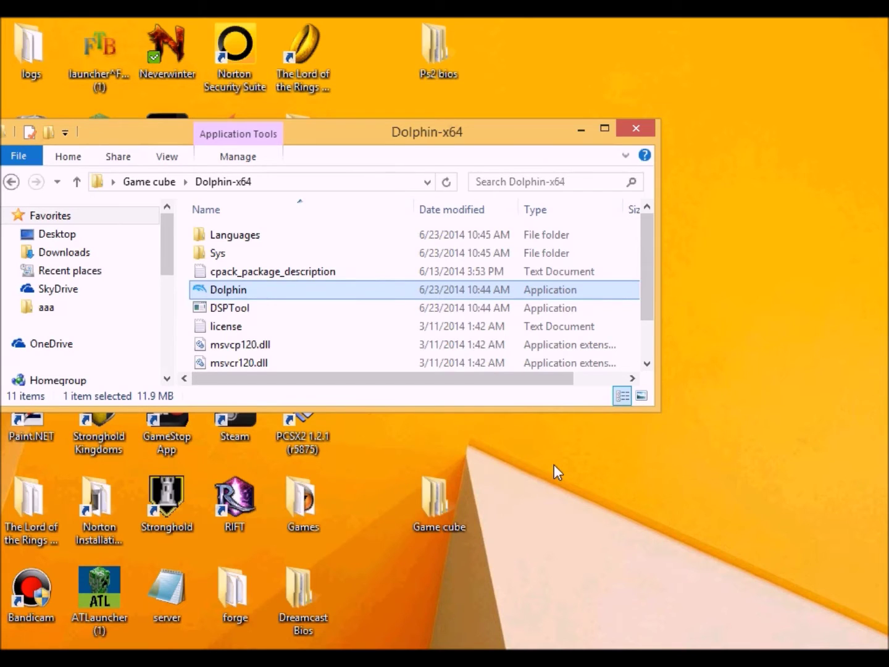
pyautogui.scroll(-1, 253, 314)
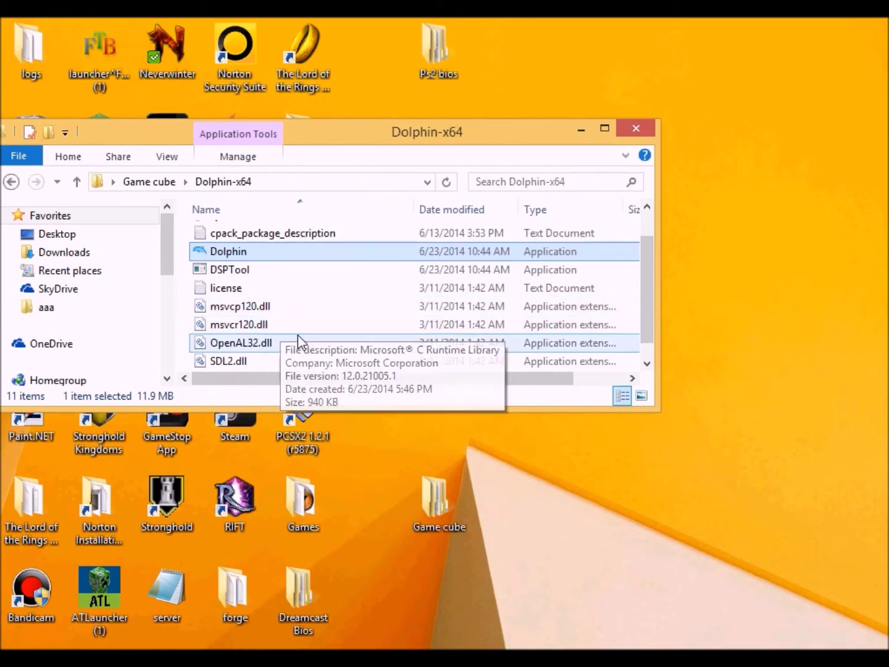
pyautogui.scroll(1, 299, 340)
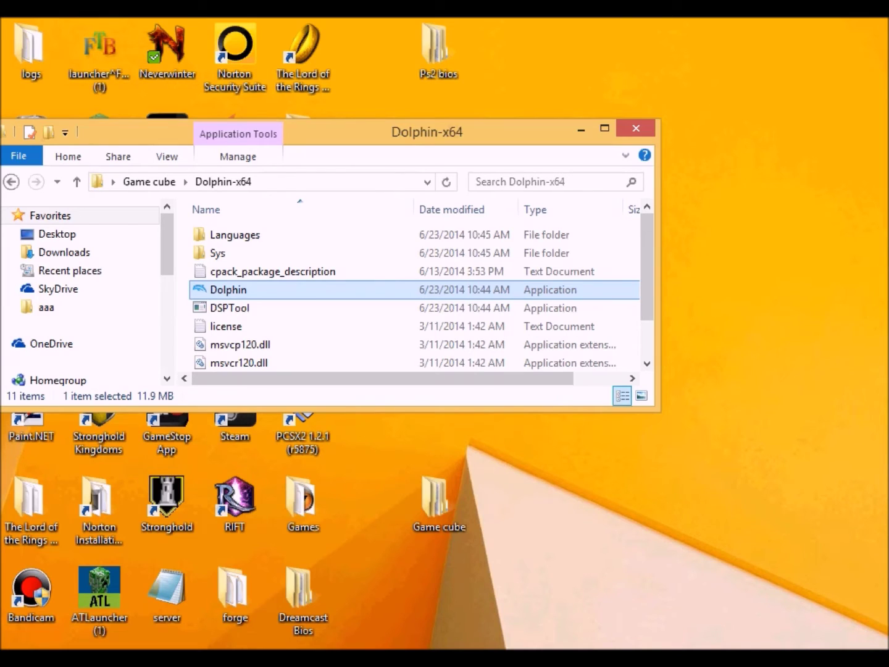
pyautogui.click(300, 655)
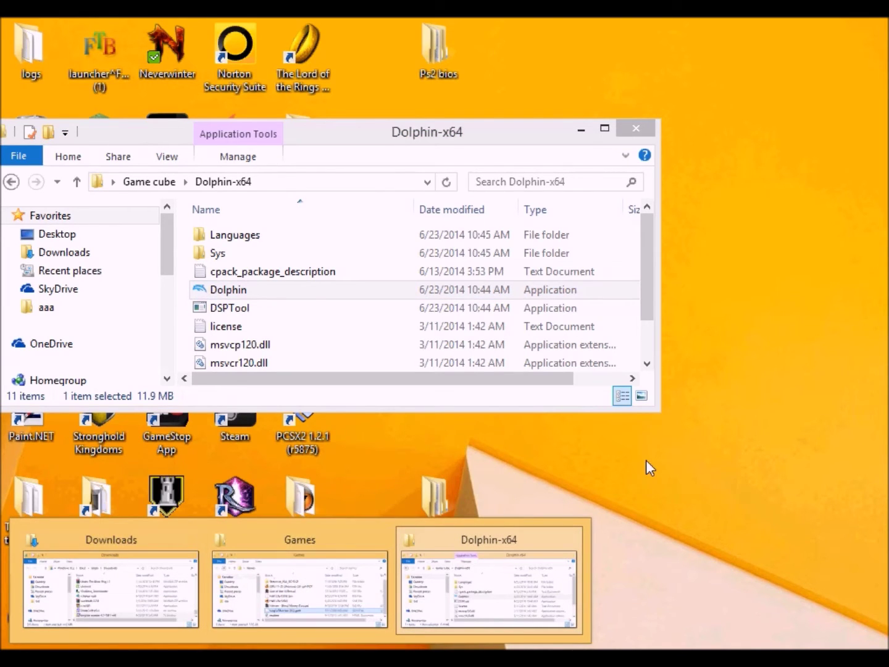
pyautogui.click(236, 289)
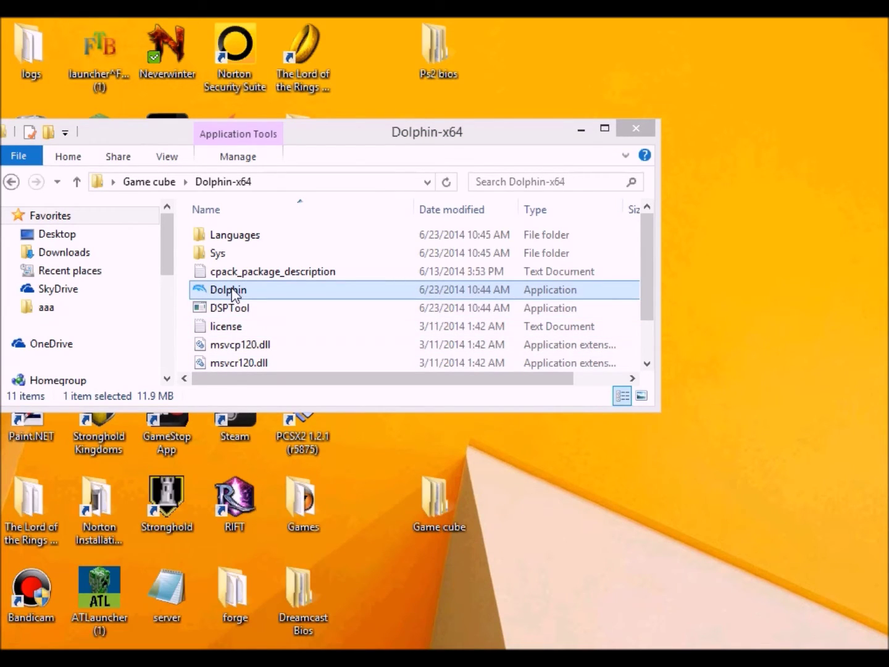
pyautogui.doubleClick(232, 289)
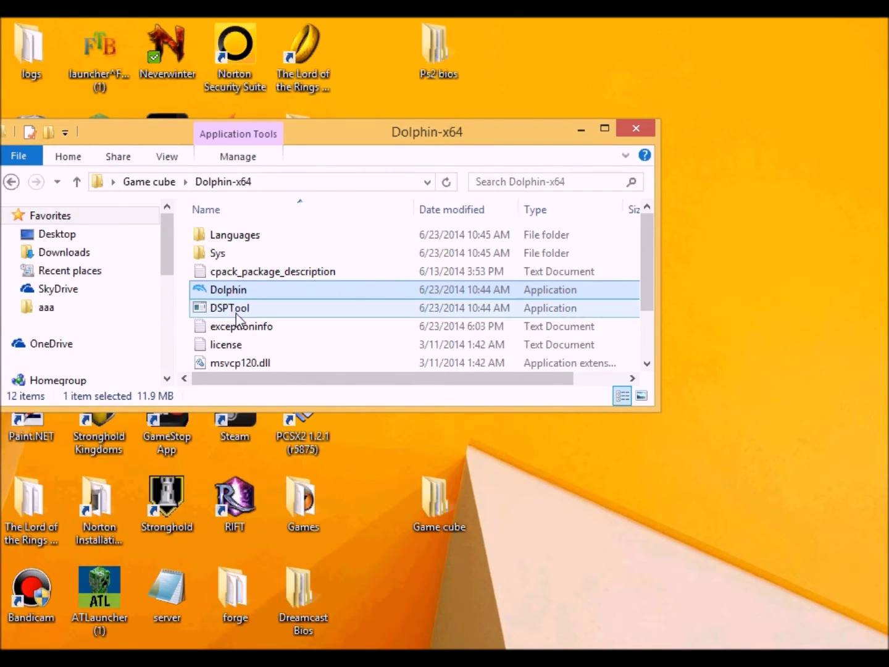
# Review the 12-item Dolphin-x64 file list, minimize the folder window and bring up the desktop context menu
pyautogui.scroll(-2, 244, 327)
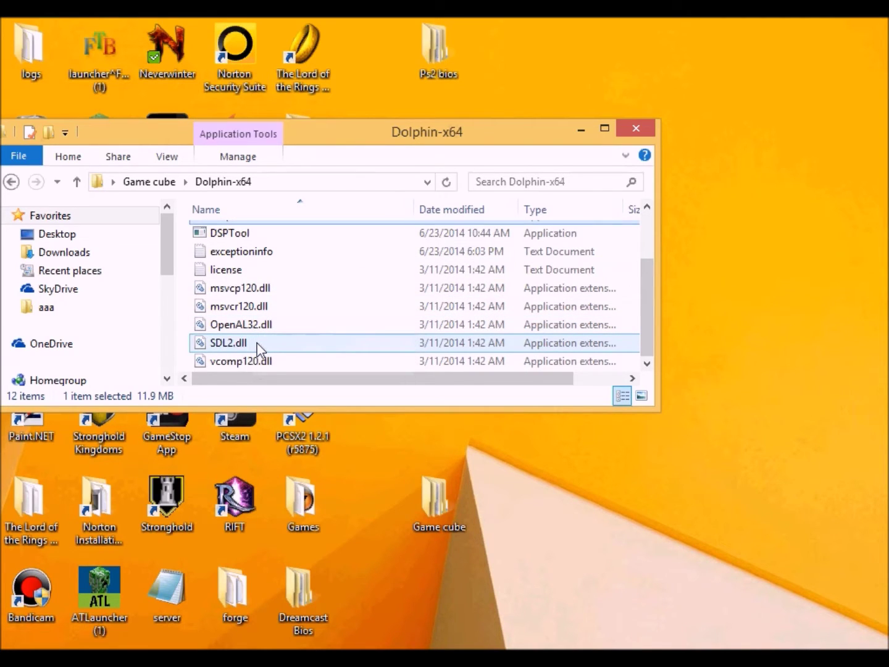
pyautogui.scroll(2, 265, 355)
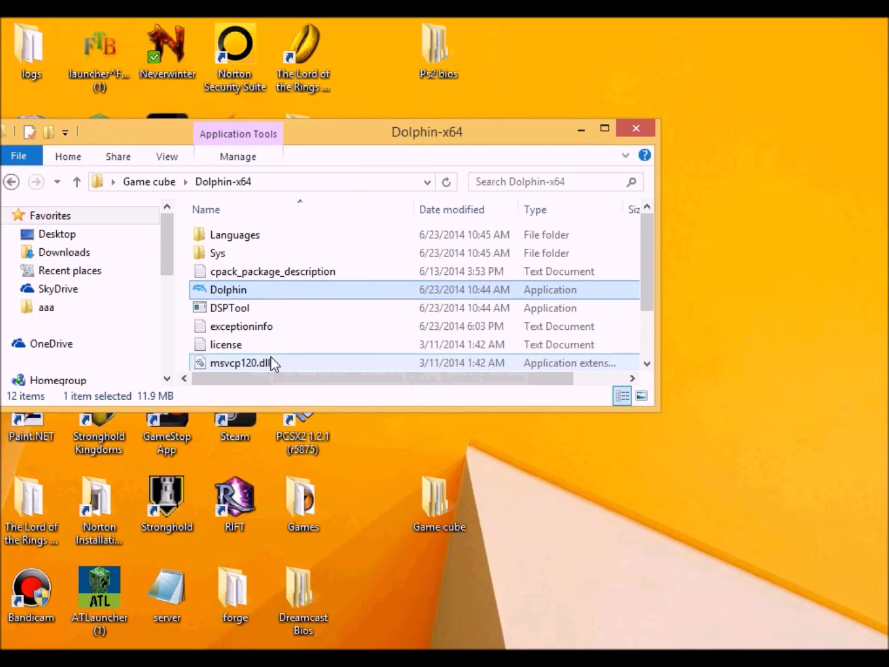
pyautogui.scroll(-2, 297, 316)
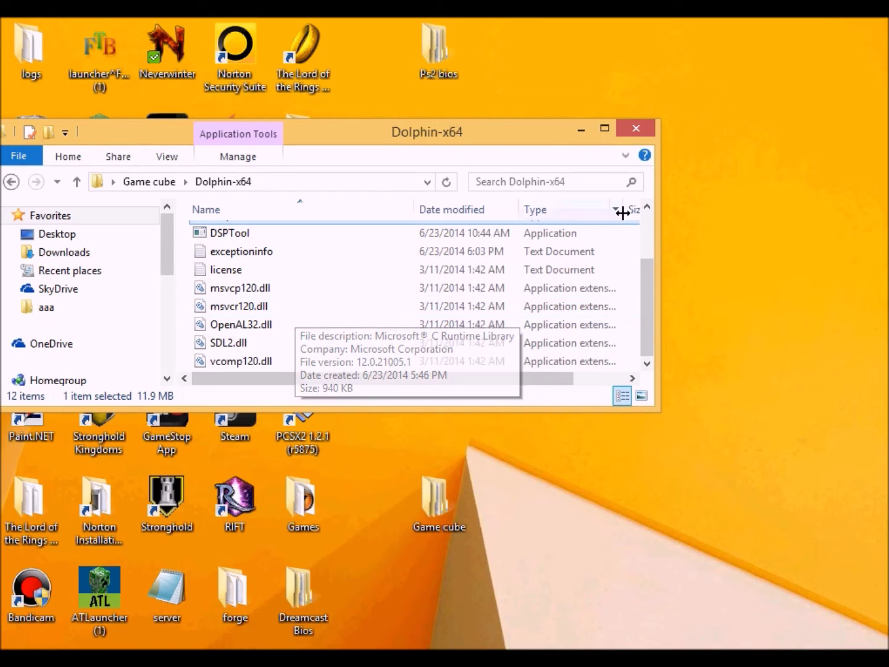
pyautogui.click(580, 130)
pyautogui.rightClick(428, 382)
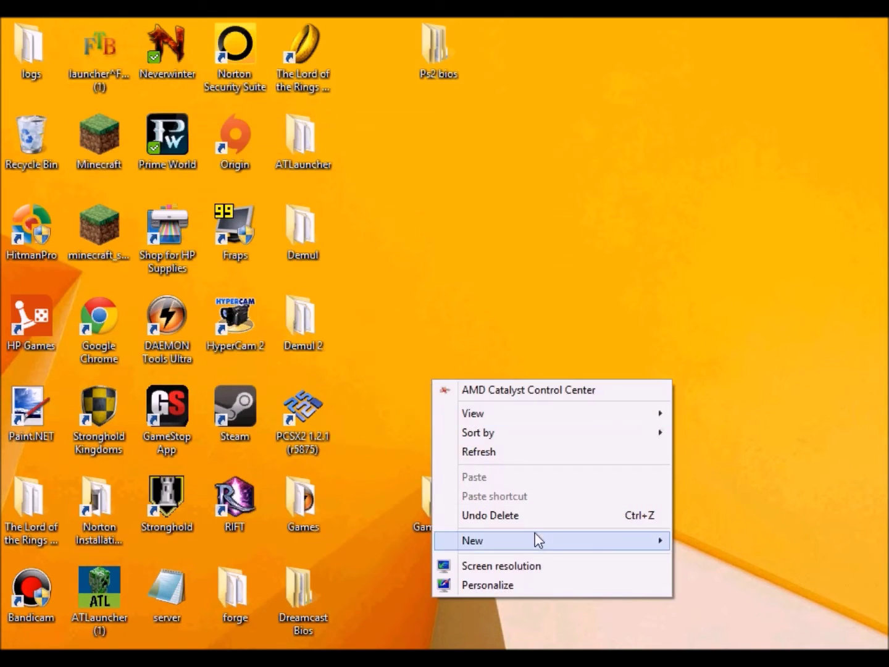
# Create a new desktop folder named 'Game cube 2' and switch back to Downloads
pyautogui.moveTo(533, 538)
pyautogui.click(710, 542)
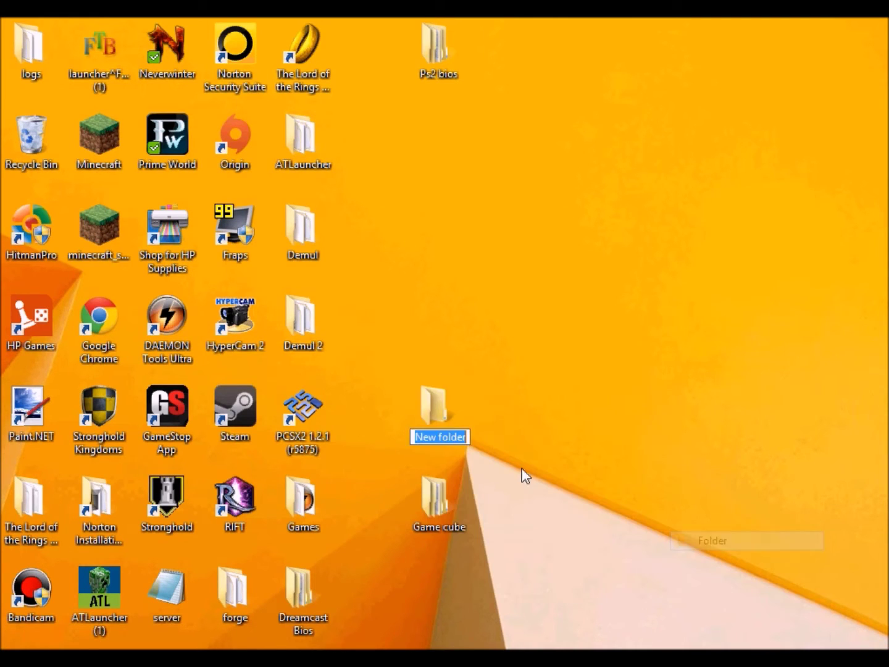
pyautogui.write('Gam')
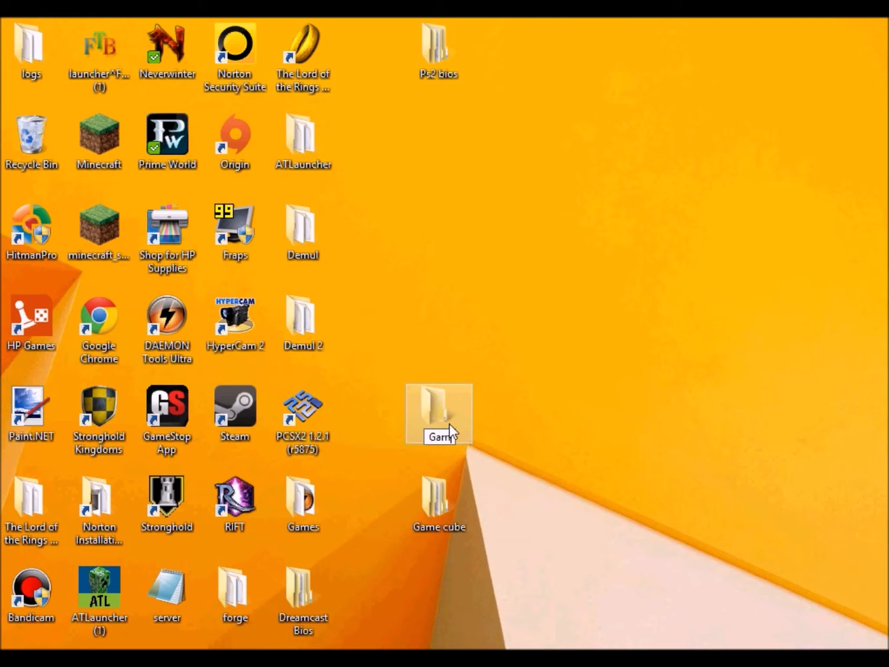
pyautogui.write('e')
pyautogui.write(' b')
pyautogui.write('ube 2')
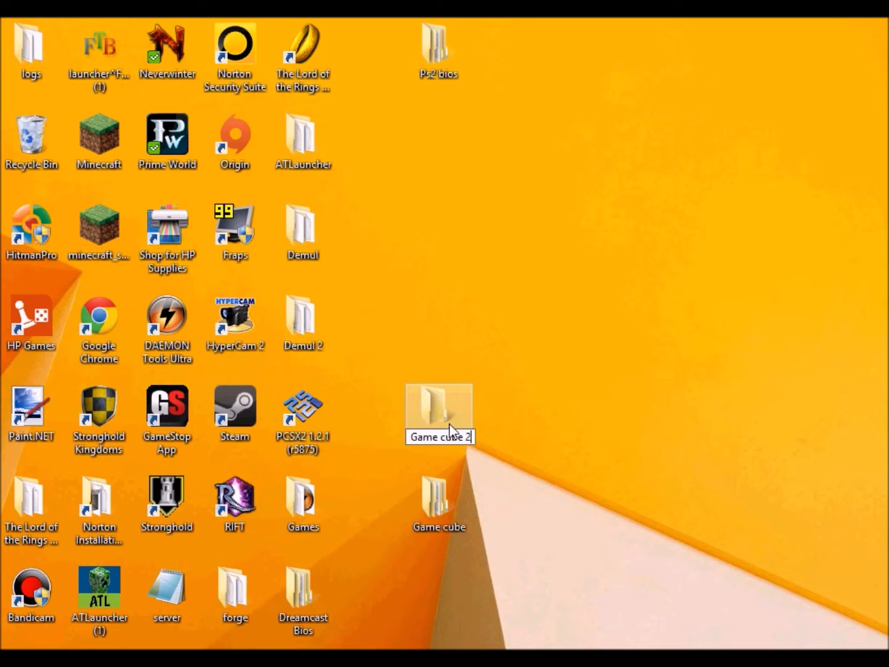
pyautogui.click(420, 587)
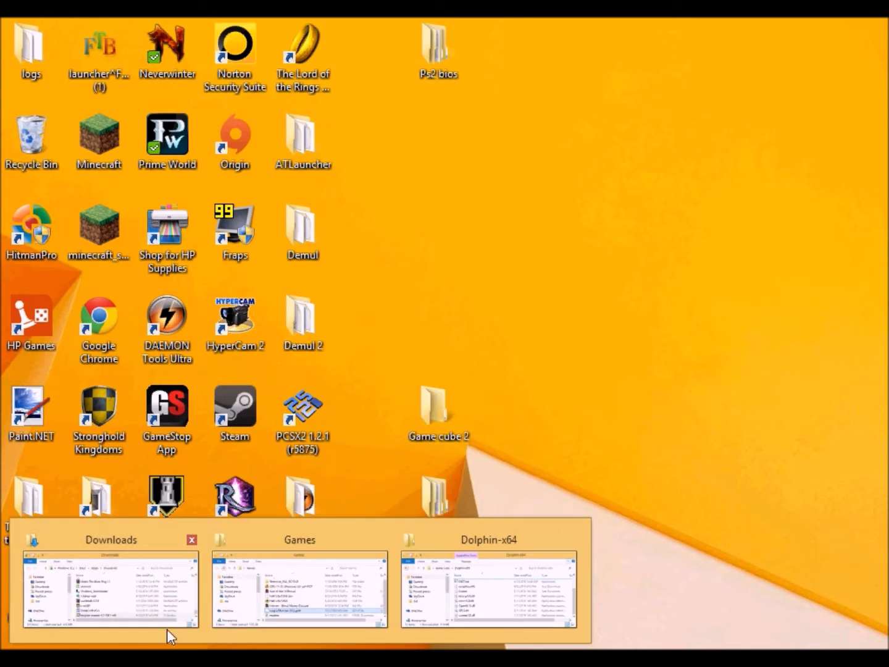
pyautogui.hotkey('alt', 'Tab')
# Extract the dolphin-master-4.0-1941-x64 archive with WinRAR into Desktop\Game cube 2
pyautogui.rightClick(464, 282)
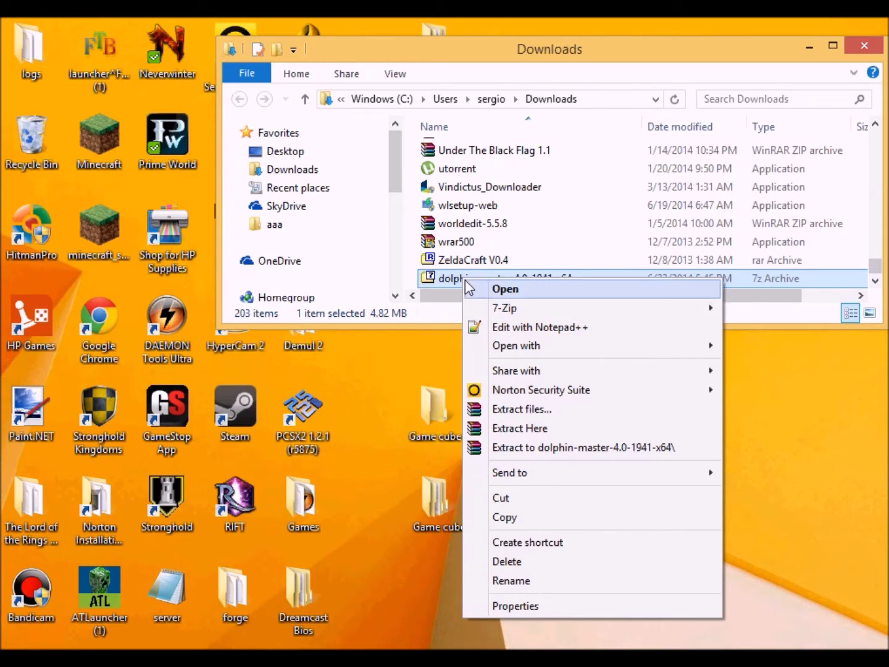
pyautogui.click(544, 410)
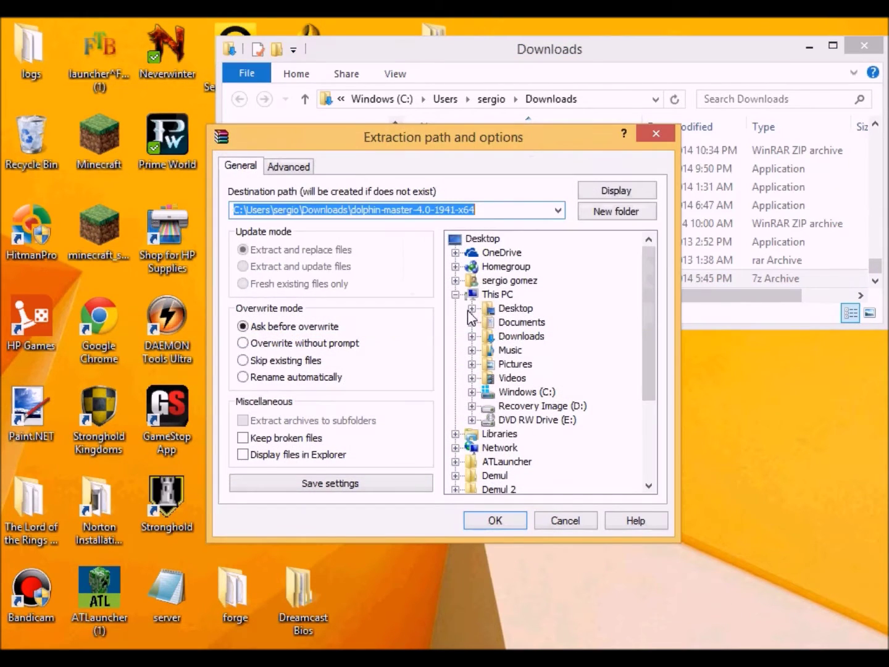
pyautogui.click(472, 308)
pyautogui.click(541, 405)
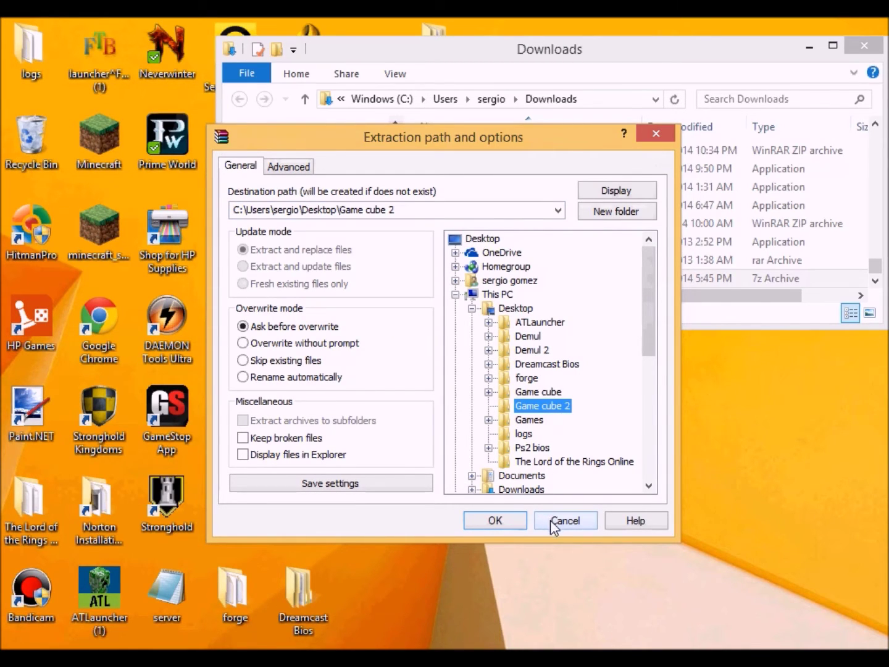
pyautogui.click(503, 520)
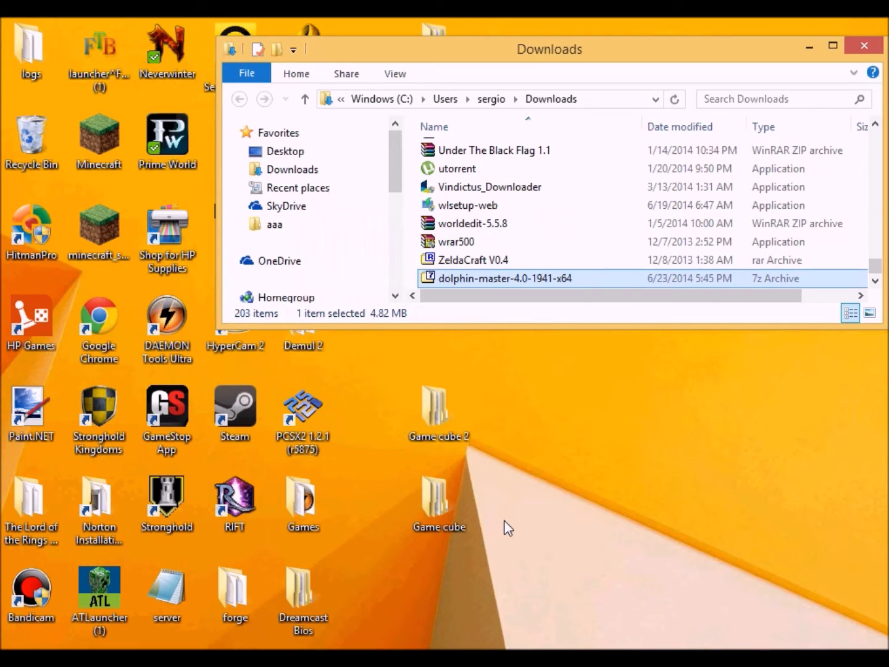
# Open Game cube 2\Dolphin-x64 and launch the Dolphin application
pyautogui.doubleClick(429, 403)
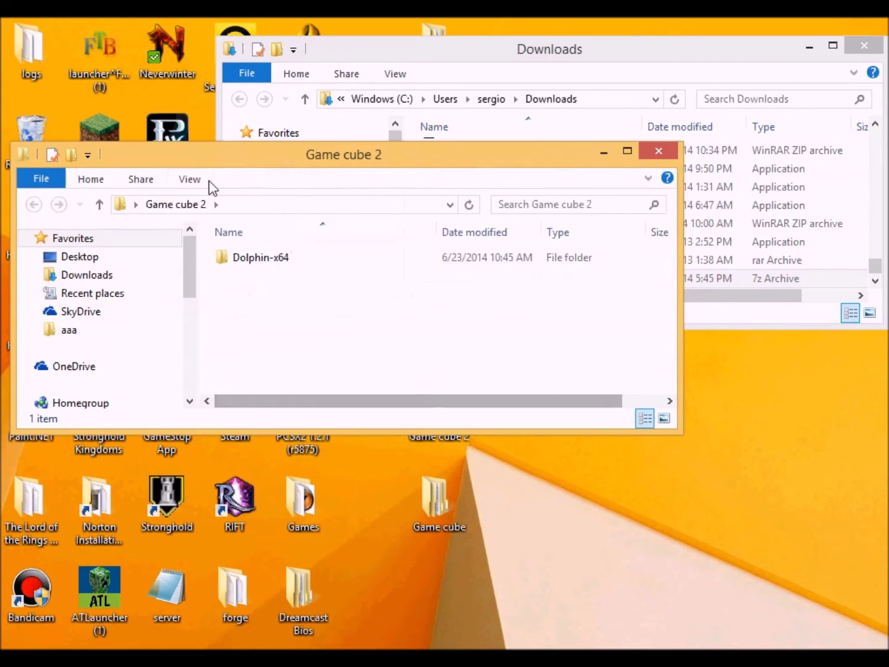
pyautogui.doubleClick(265, 261)
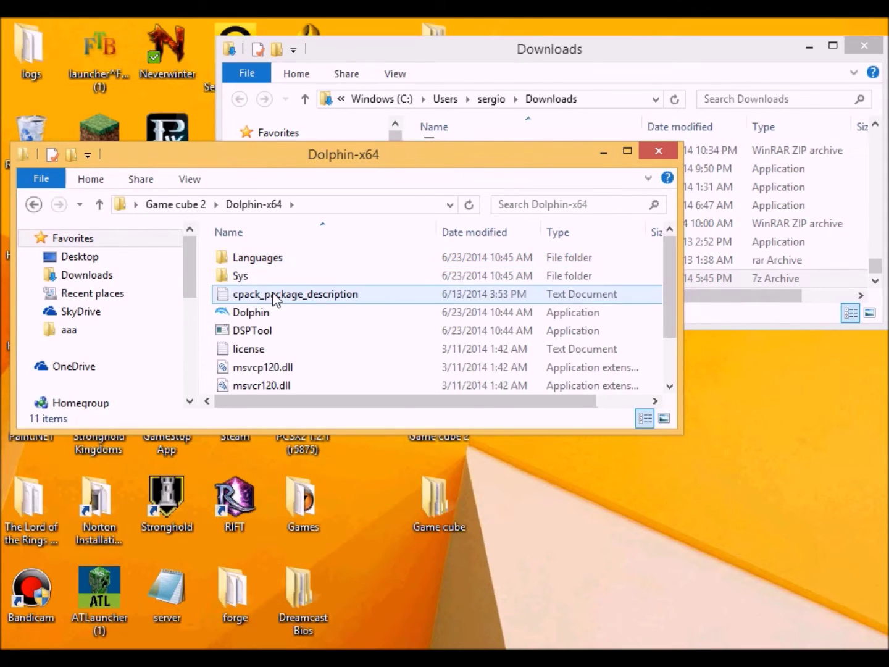
pyautogui.doubleClick(273, 312)
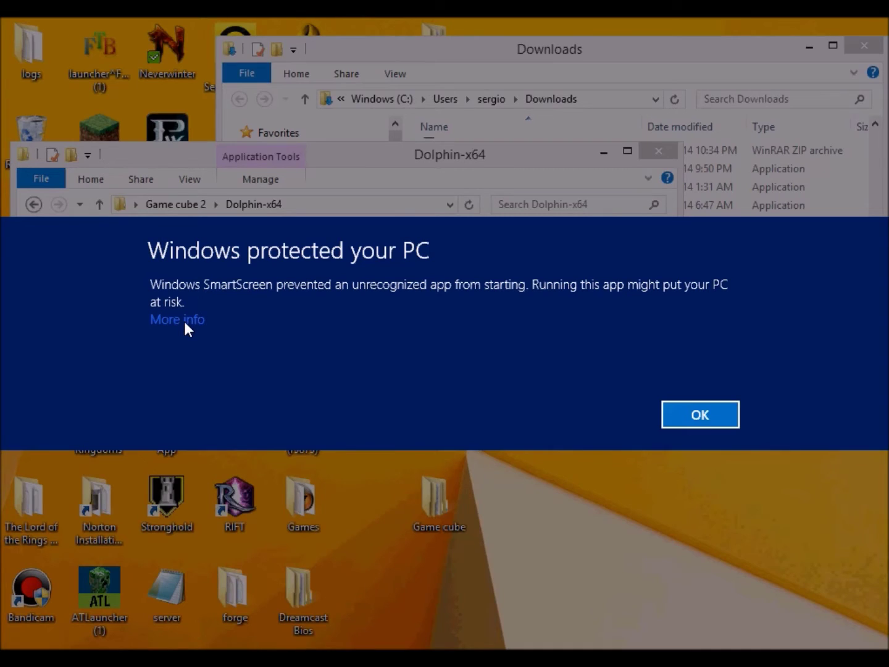
# Let dolphin.exe run past the SmartScreen warning and Norton Download Insight
pyautogui.click(186, 319)
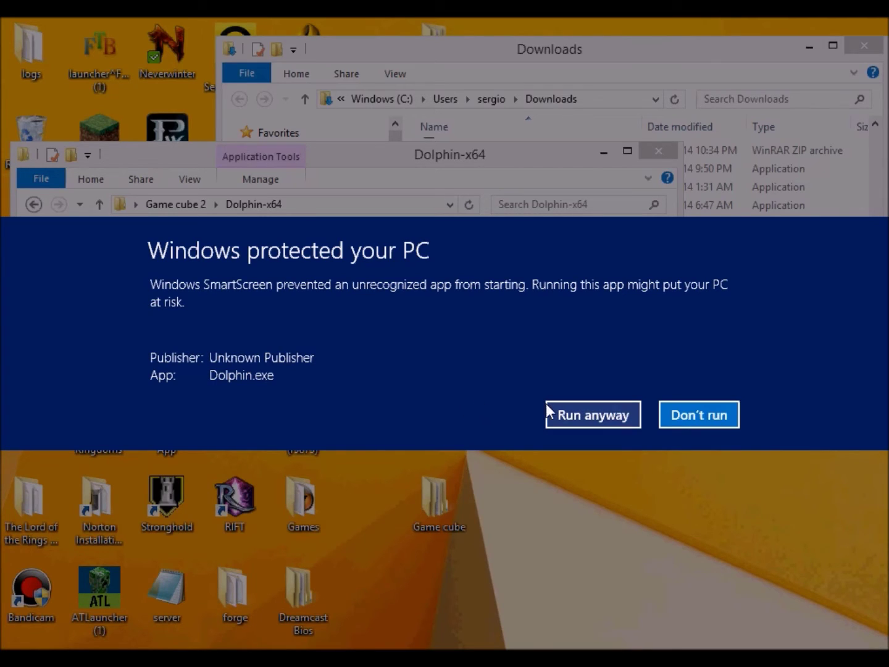
pyautogui.click(613, 420)
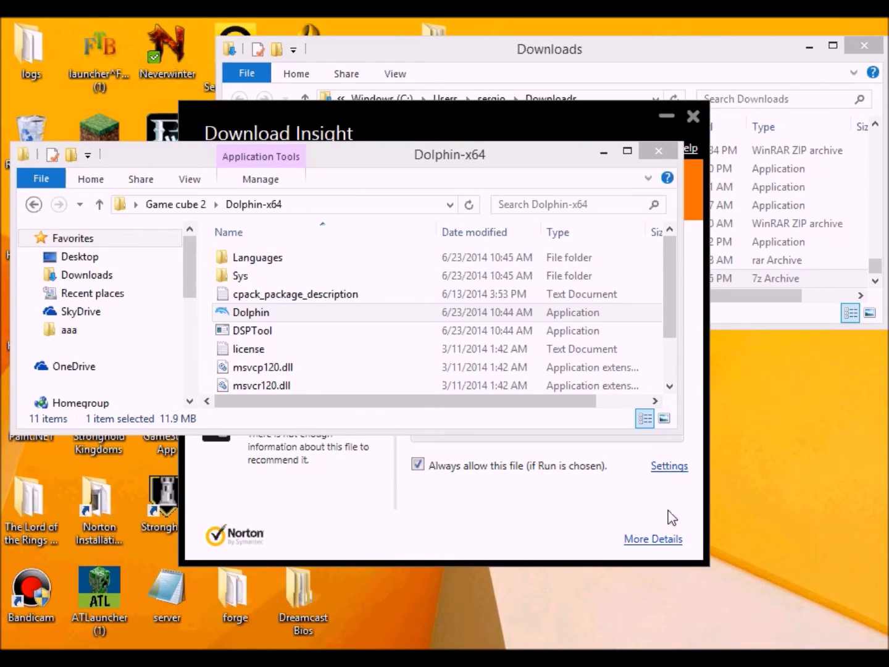
pyautogui.click(605, 155)
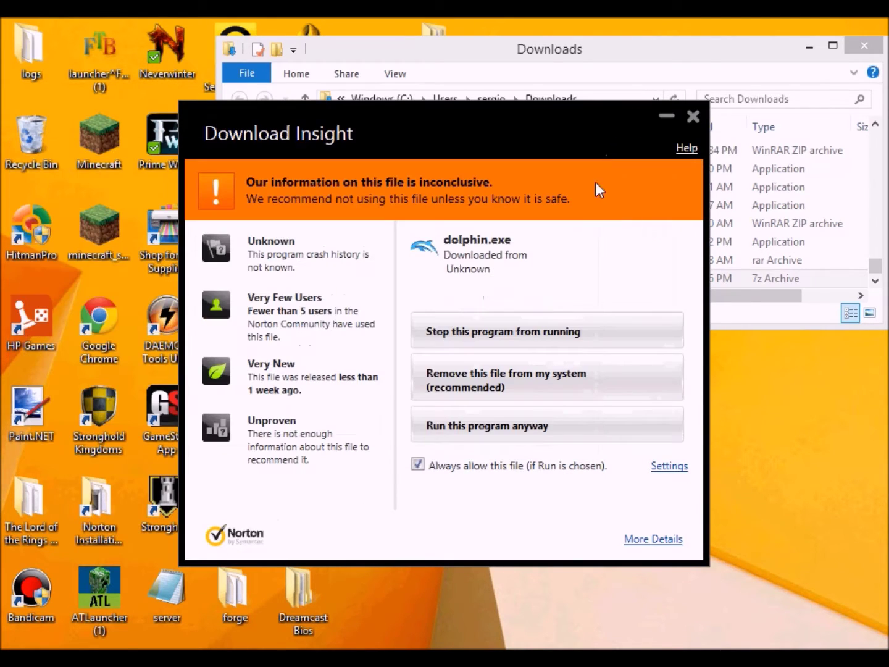
pyautogui.click(485, 429)
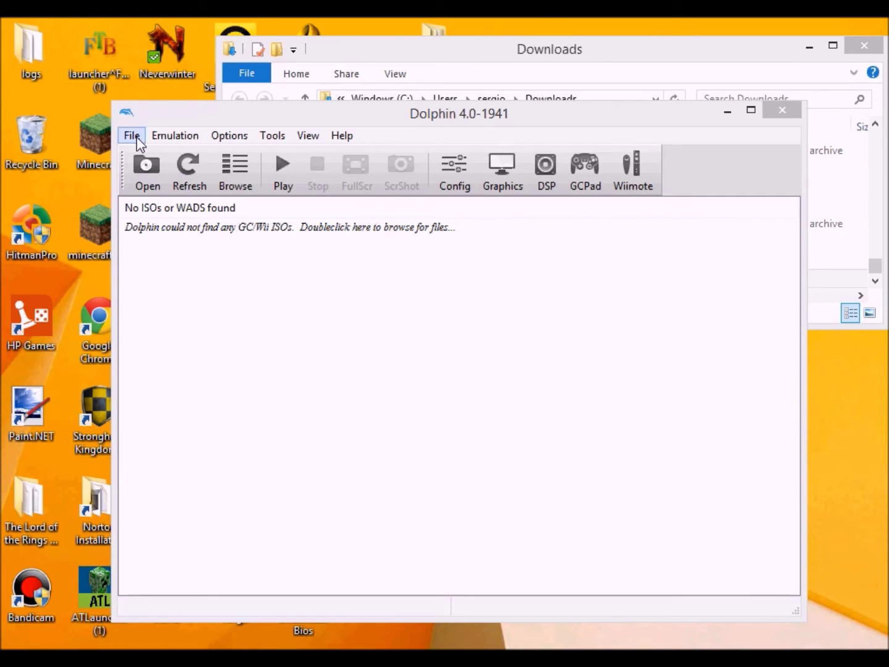
# Open GameCube Pad Settings from the Options menu to reach GCPad Configuration
pyautogui.click(174, 137)
pyautogui.moveTo(230, 137)
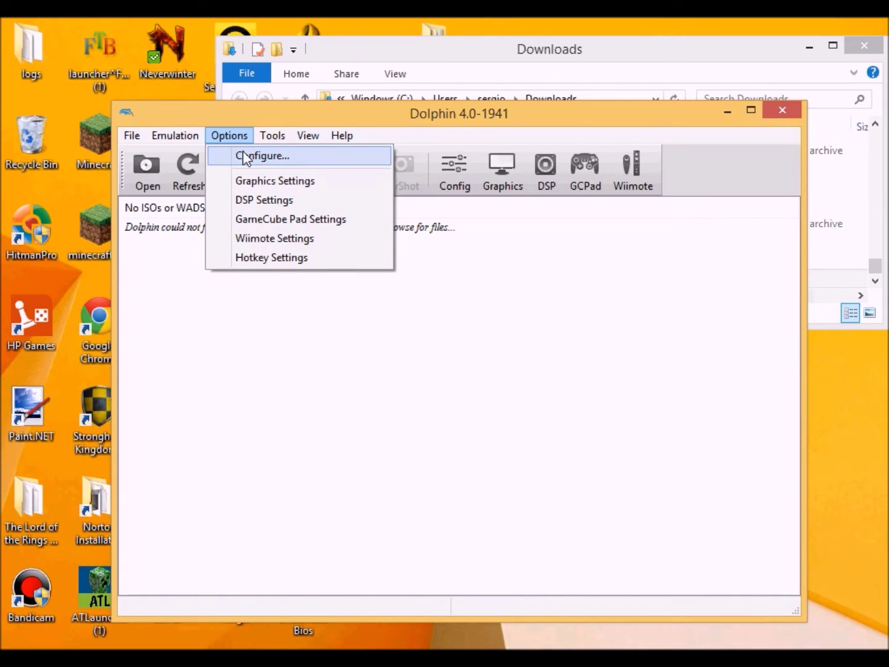
pyautogui.click(286, 225)
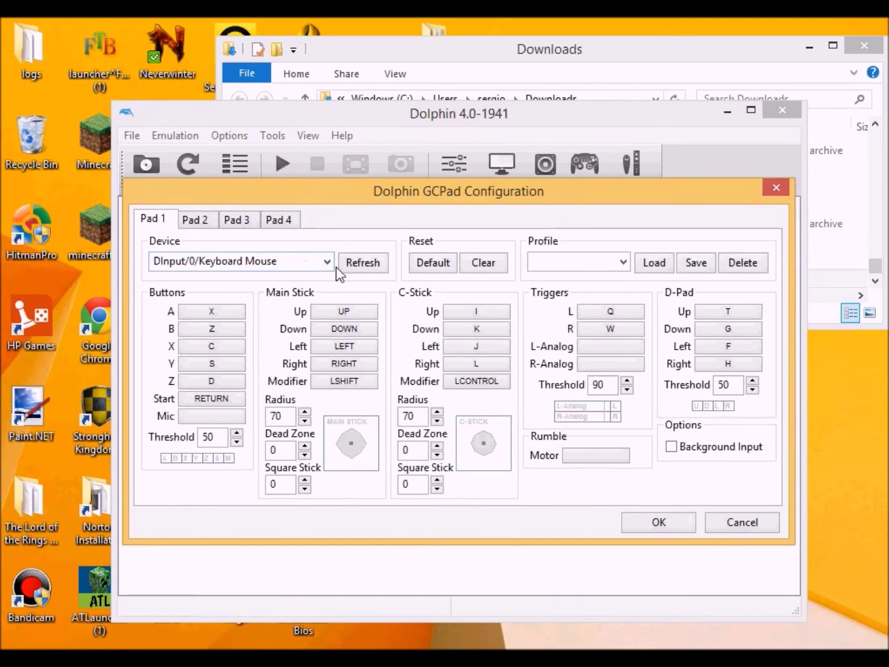
# Pick the Saitek Cyborg V.3 Rumble Pad and map A, B, X, Y, Z, Start to Buttons 1, 2, 0, 3, 6, 9
pyautogui.click(327, 262)
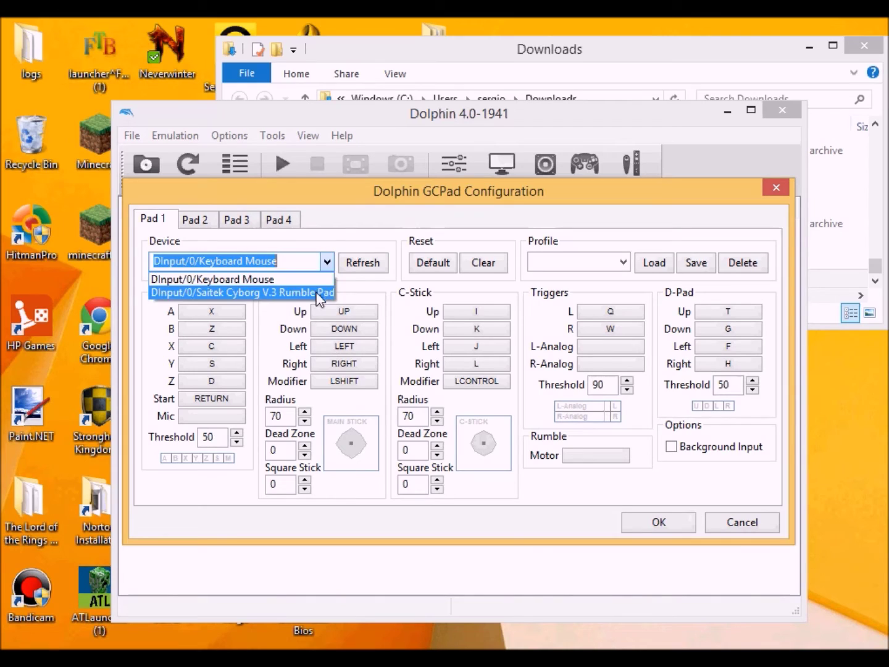
pyautogui.click(317, 292)
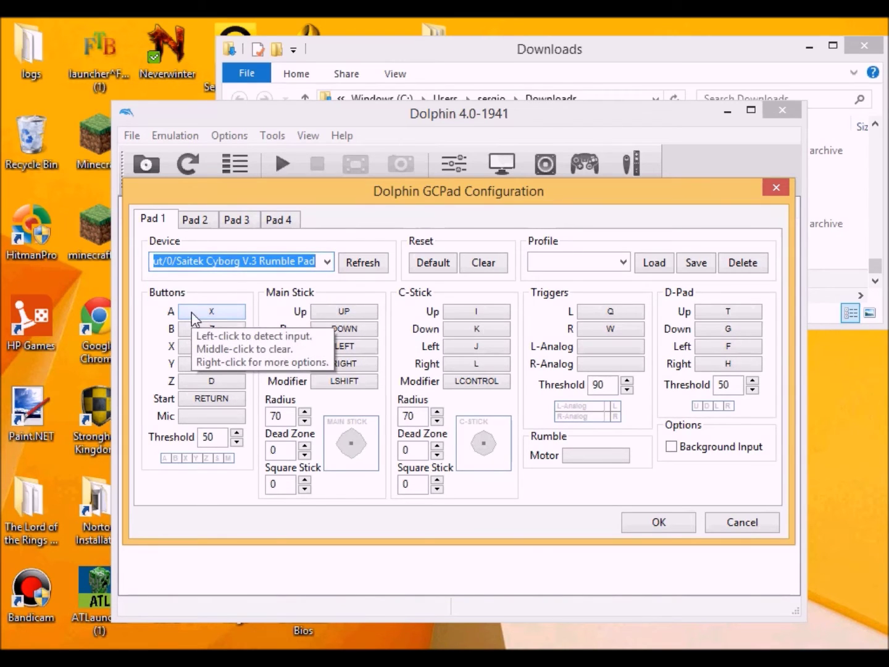
pyautogui.click(214, 314)
pyautogui.click(214, 313)
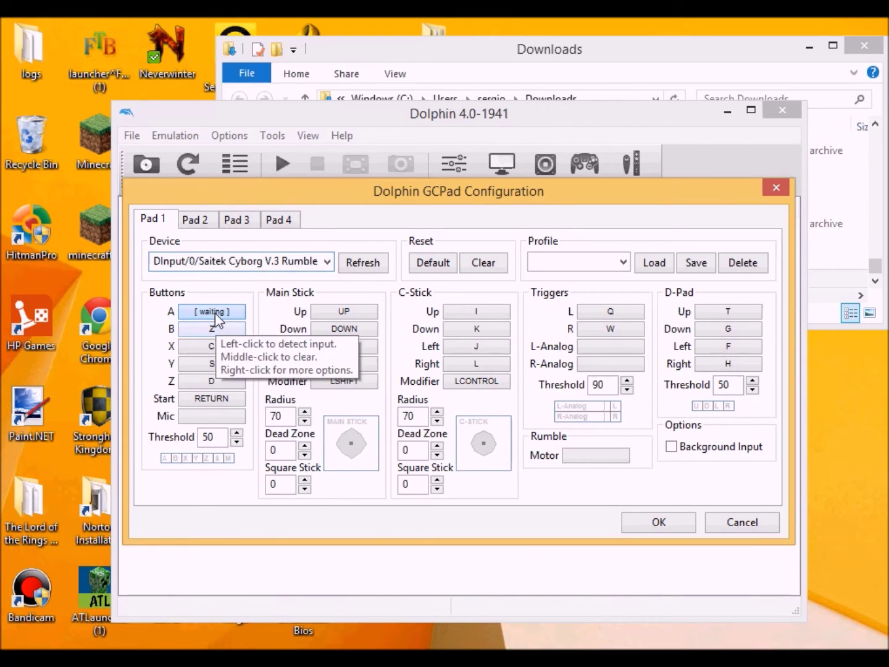
pyautogui.click(215, 329)
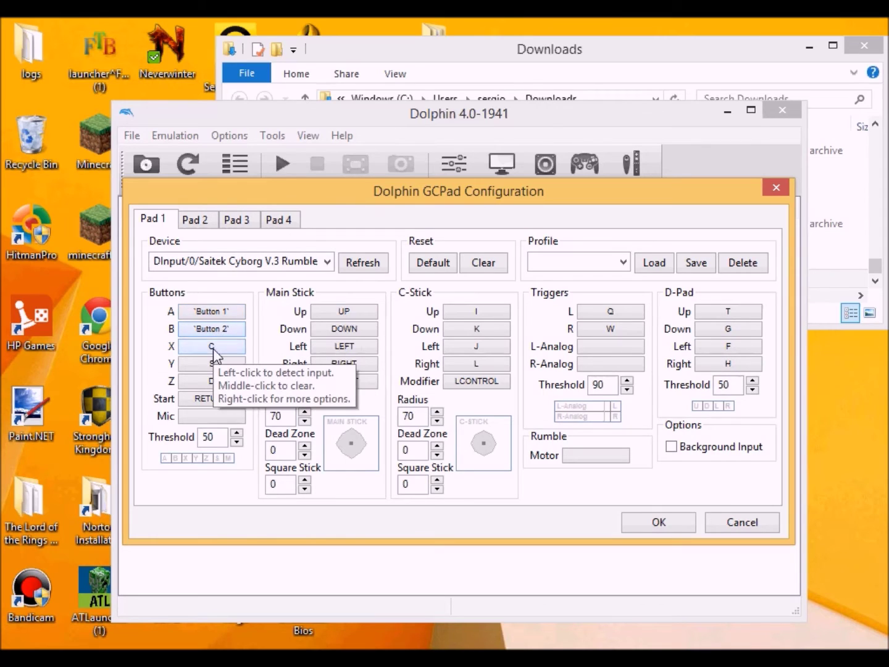
pyautogui.click(214, 345)
pyautogui.click(218, 364)
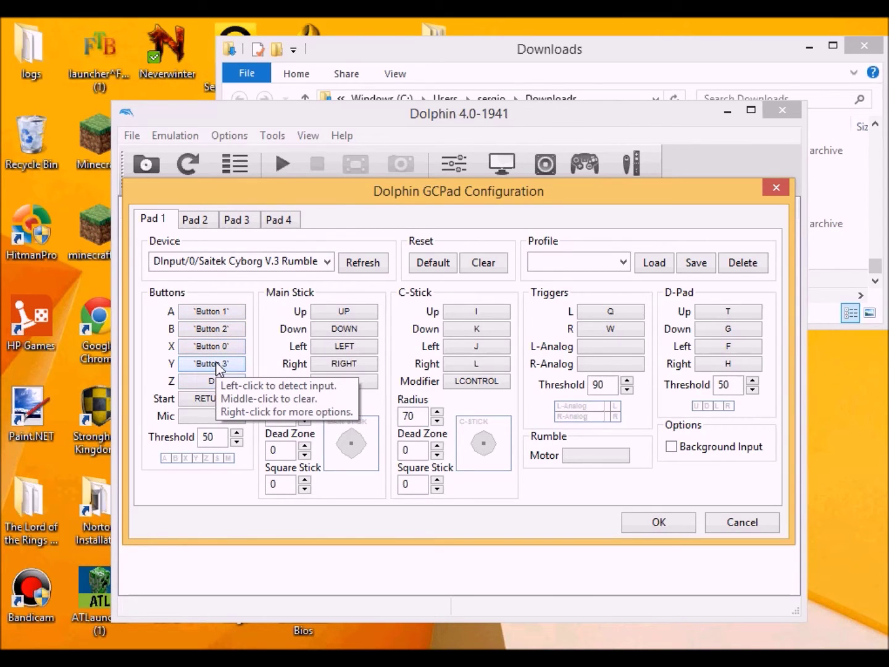
pyautogui.click(208, 380)
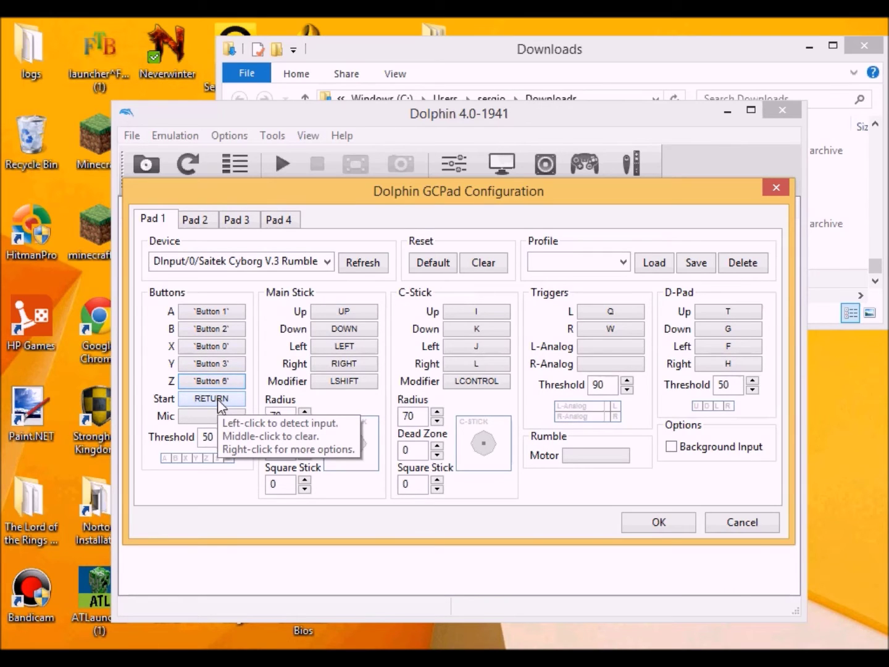
pyautogui.click(218, 398)
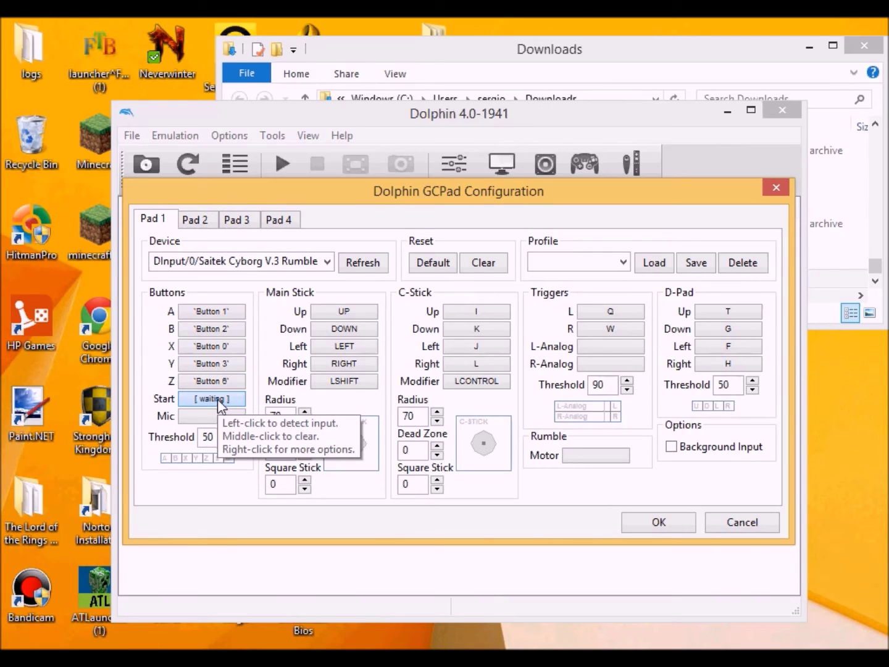
# Bind Main Stick up, down, left, right to the gamepad stick, with Button 10 as modifier
pyautogui.click(339, 313)
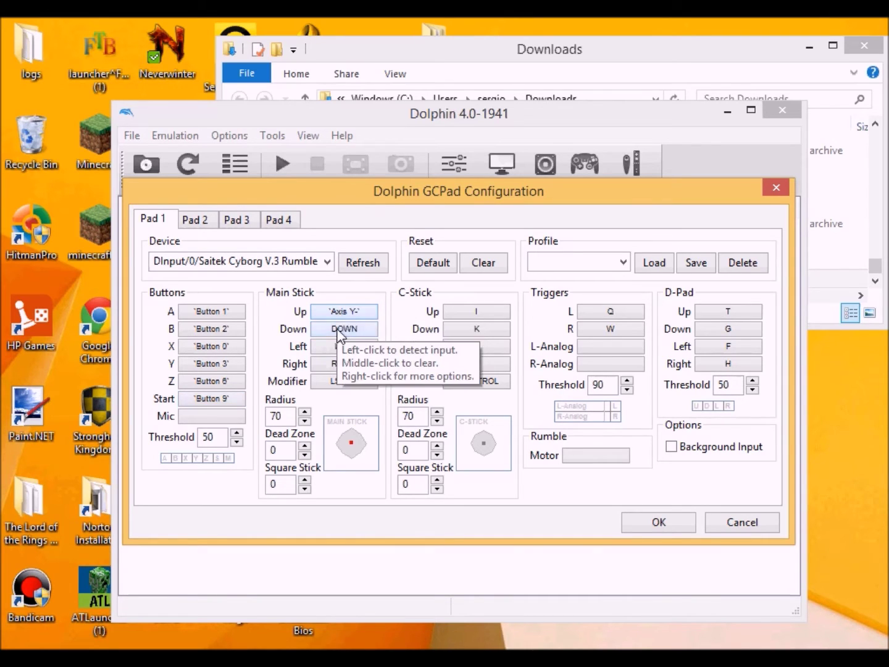
pyautogui.click(337, 329)
pyautogui.click(335, 349)
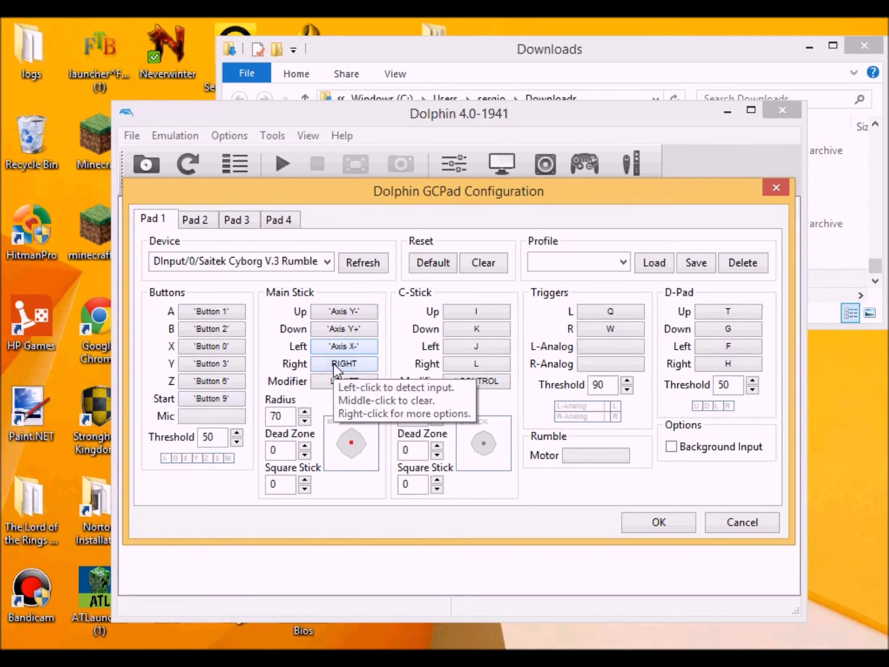
pyautogui.click(333, 364)
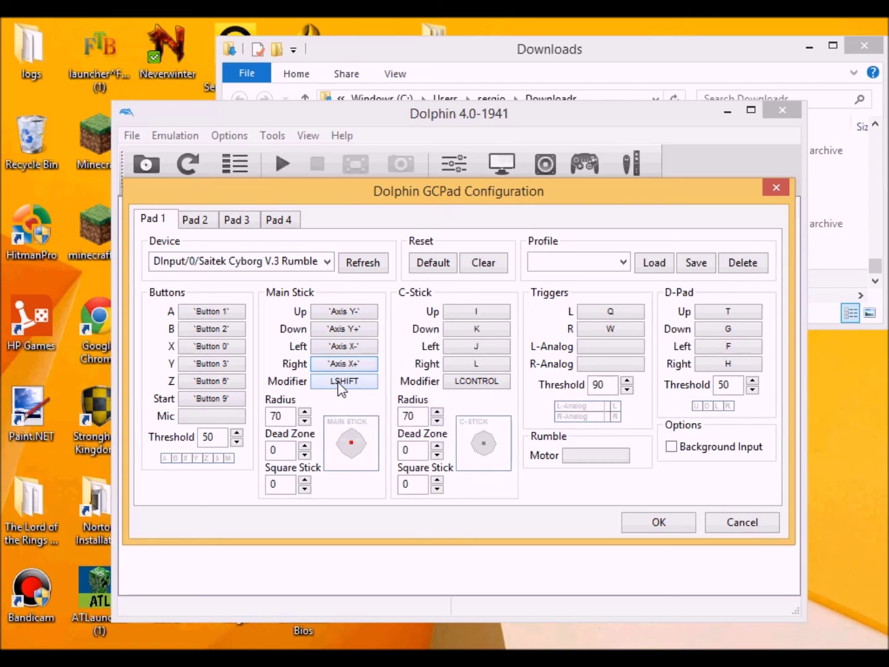
pyautogui.click(338, 383)
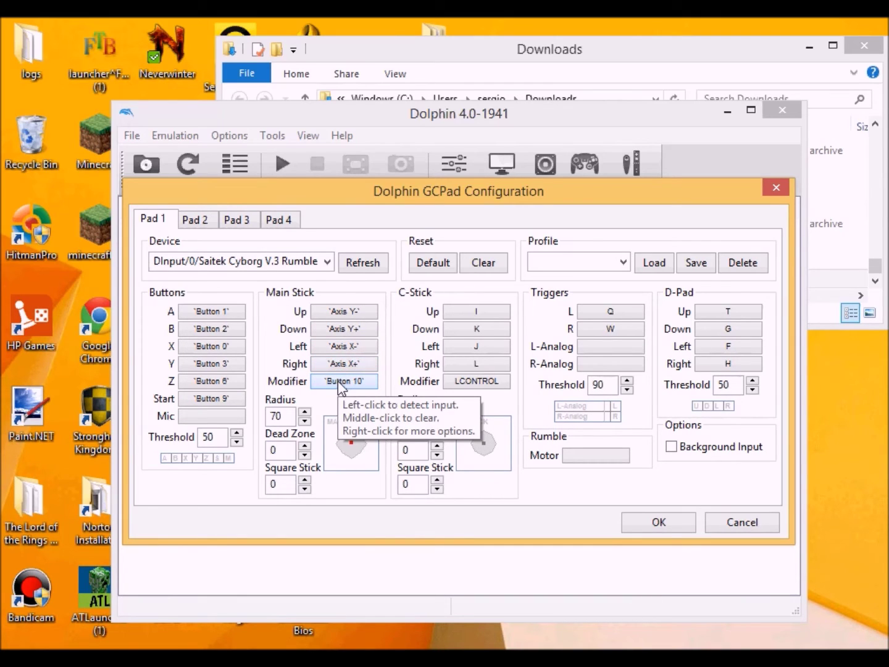
# Bind C-Stick up, down, left, right to the second stick, with Button 11 as modifier
pyautogui.click(479, 312)
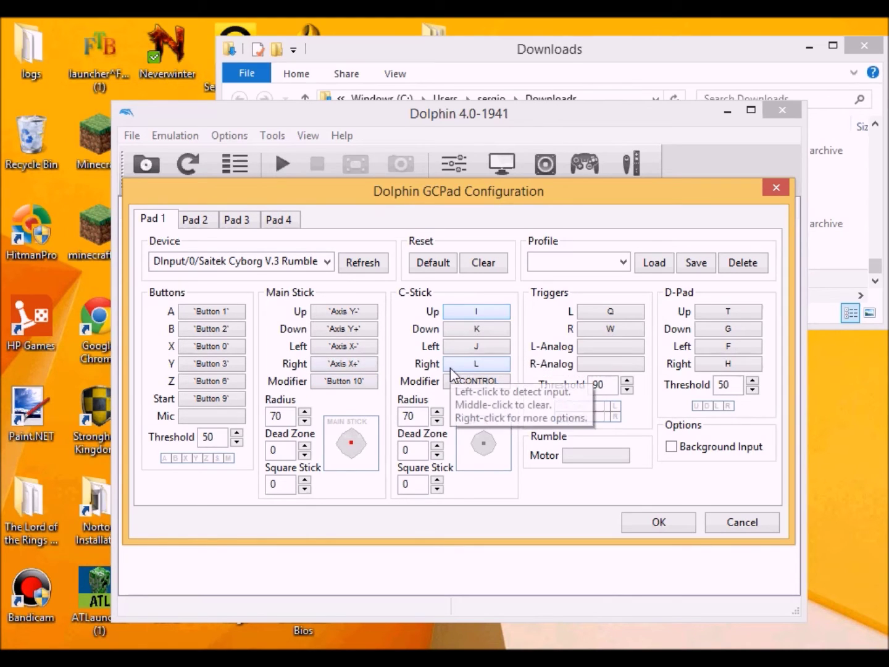
pyautogui.click(479, 313)
pyautogui.click(485, 330)
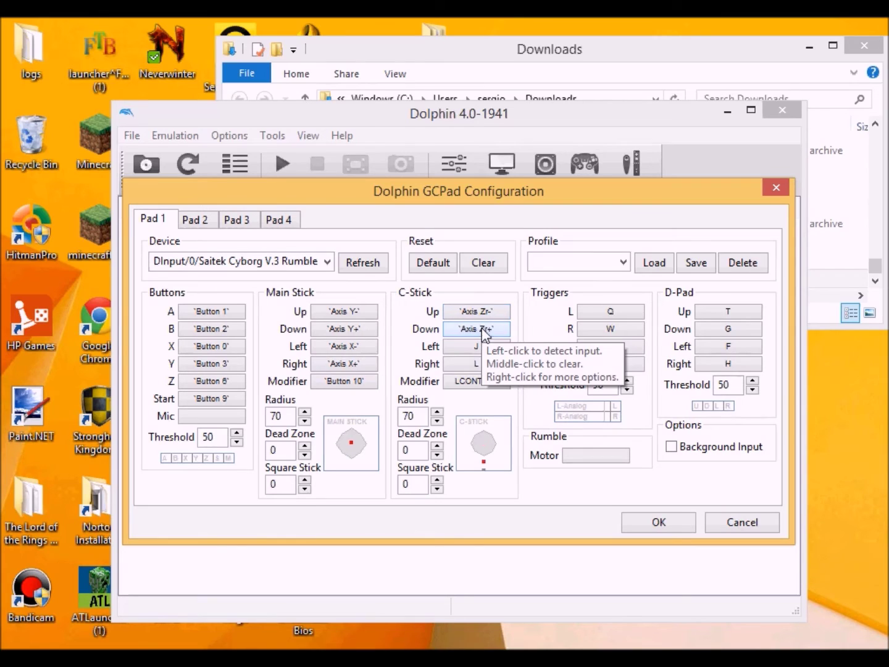
pyautogui.click(485, 346)
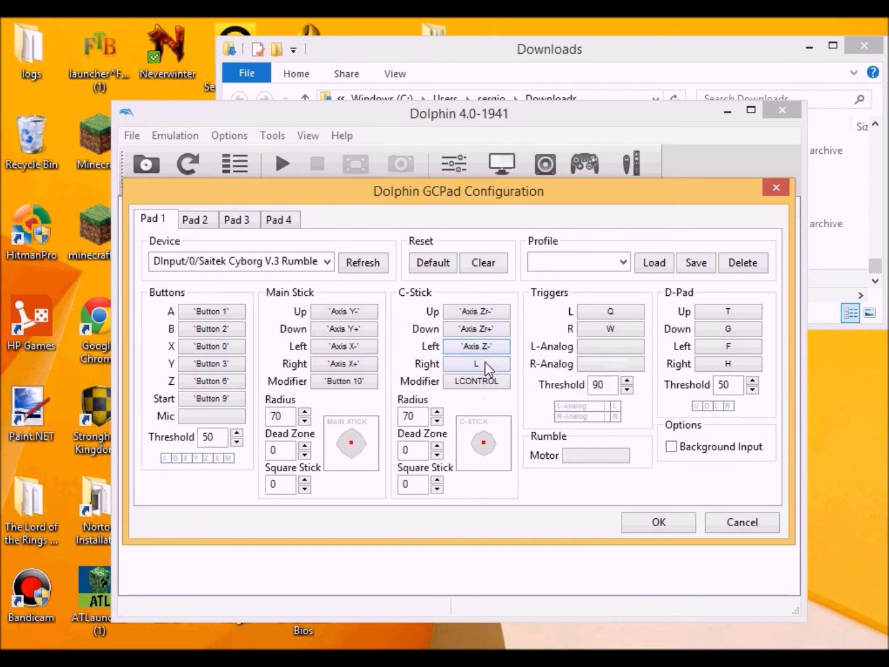
pyautogui.click(483, 364)
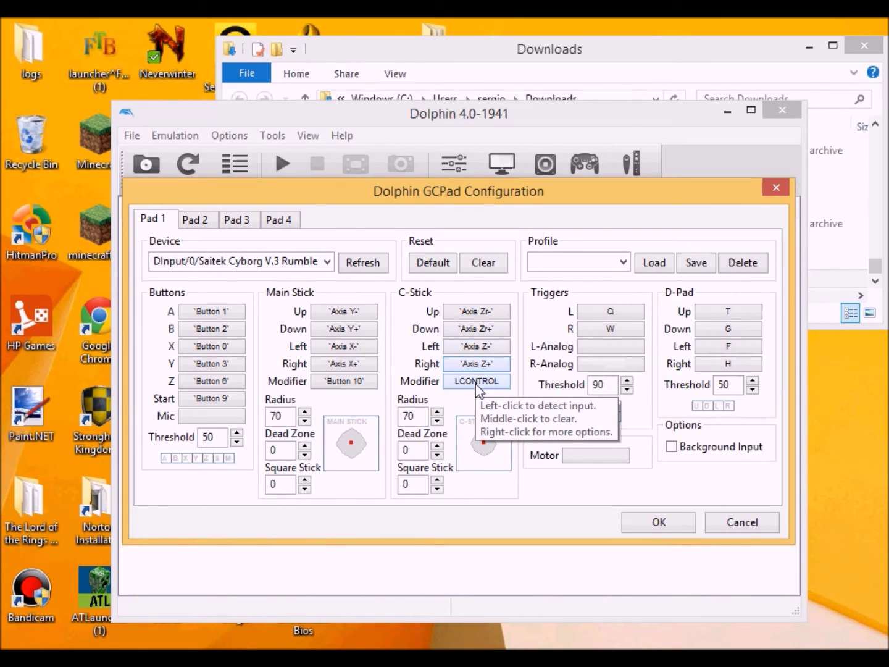
pyautogui.click(476, 384)
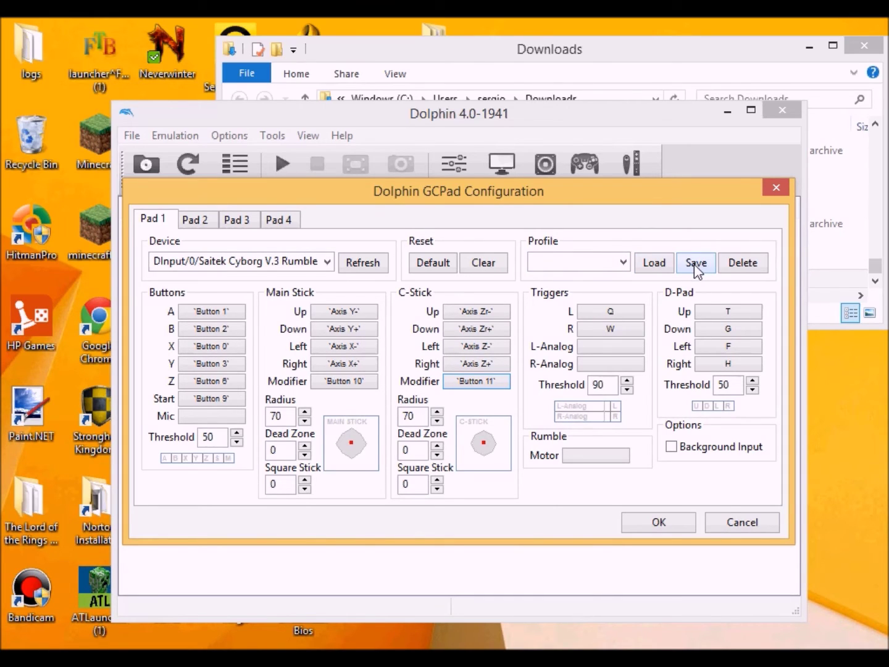
# Save the Pad 1 mapping under a typed profile name, then accept and close the pad settings
pyautogui.click(696, 265)
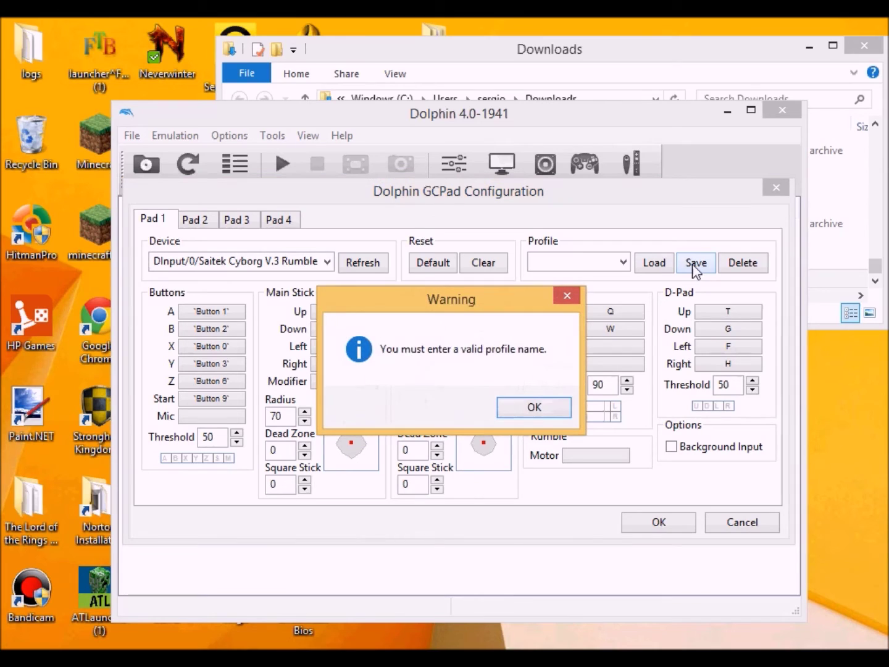
pyautogui.click(534, 408)
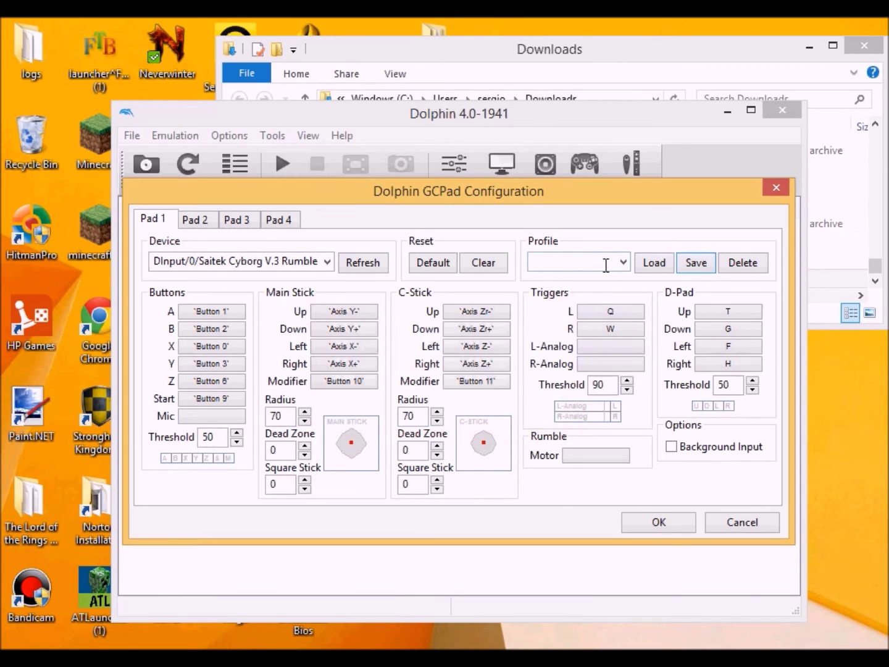
pyautogui.click(605, 264)
pyautogui.write('serg')
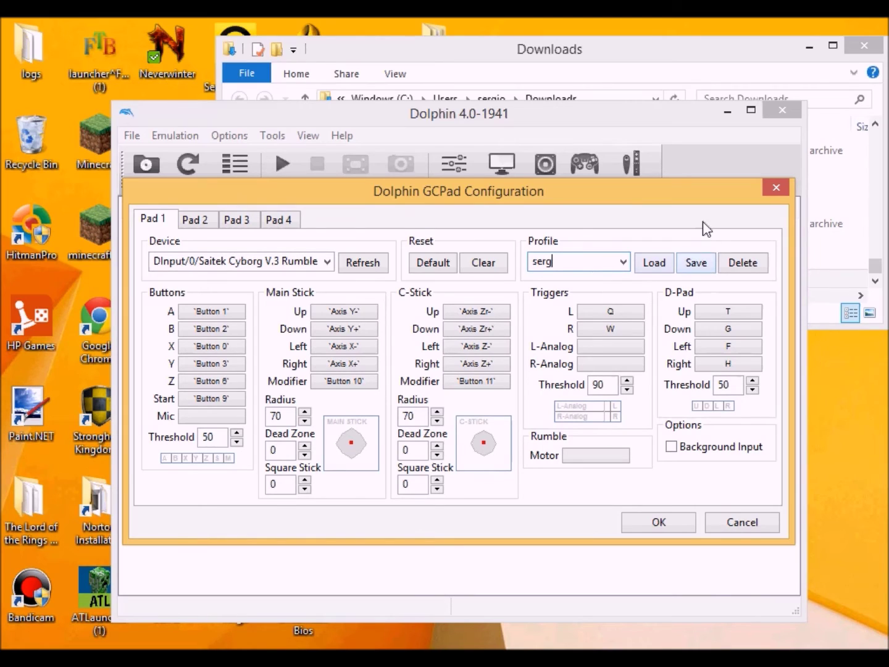
pyautogui.click(700, 267)
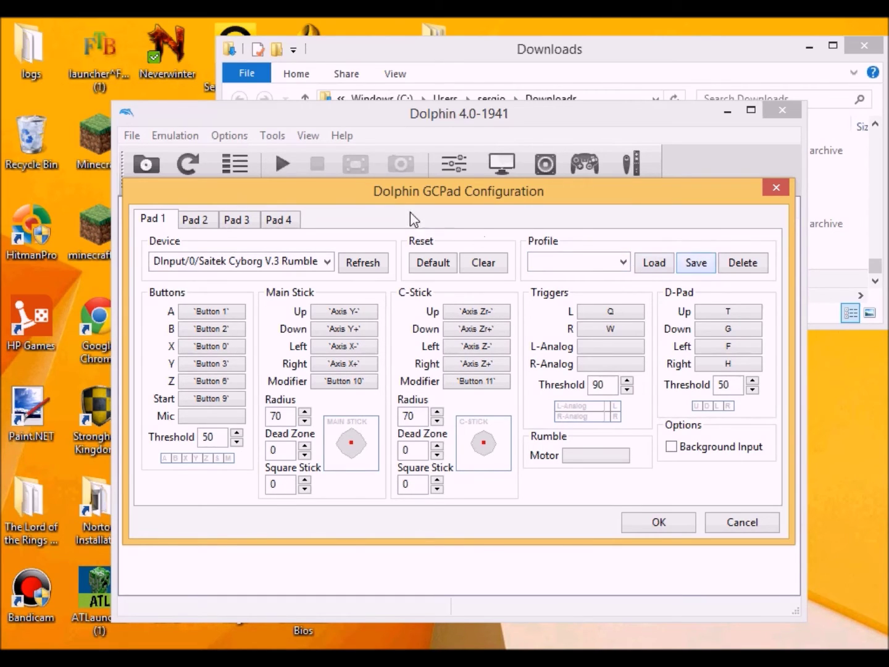
pyautogui.moveTo(404, 191); pyautogui.dragTo(340, 103)
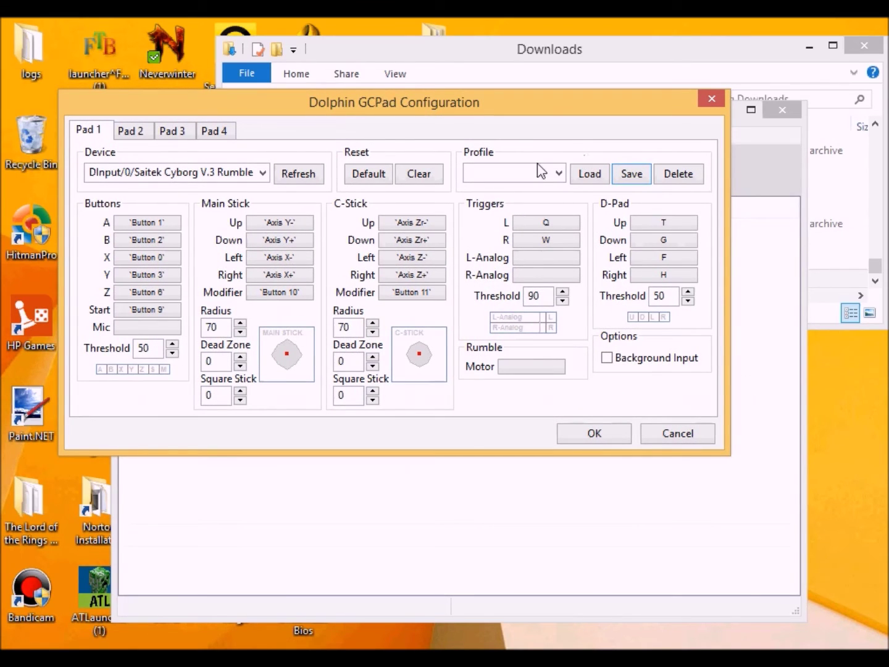
pyautogui.click(588, 437)
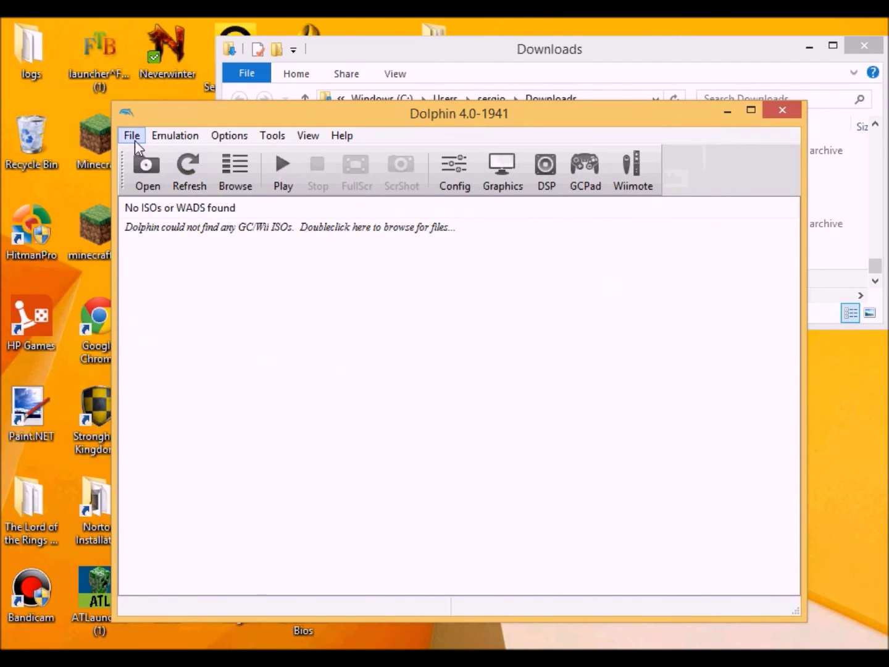
# Load Luigi's Mansion (US).gcm from the Games folder via File > Open
pyautogui.click(166, 137)
pyautogui.moveTo(222, 137)
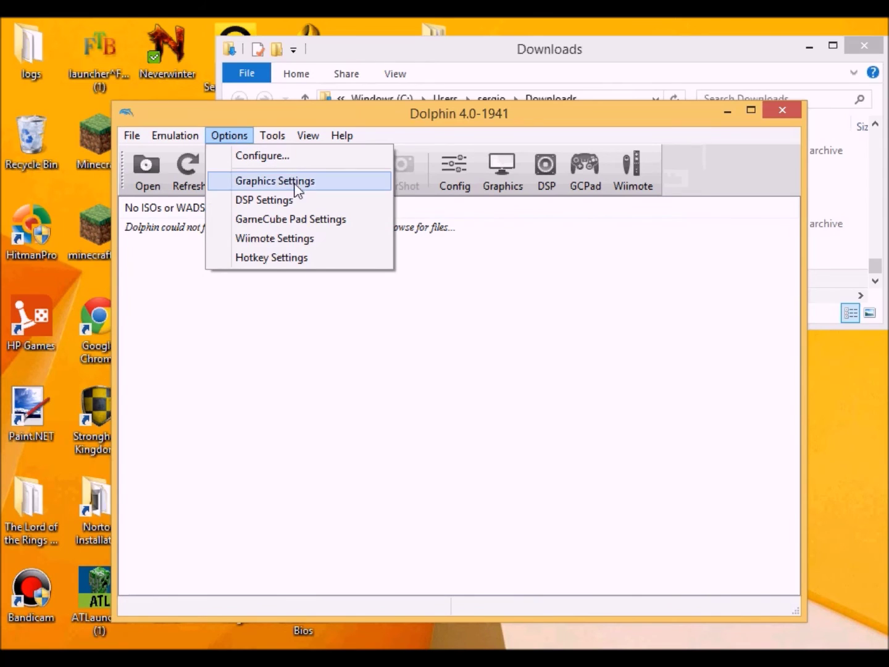
pyautogui.moveTo(271, 136)
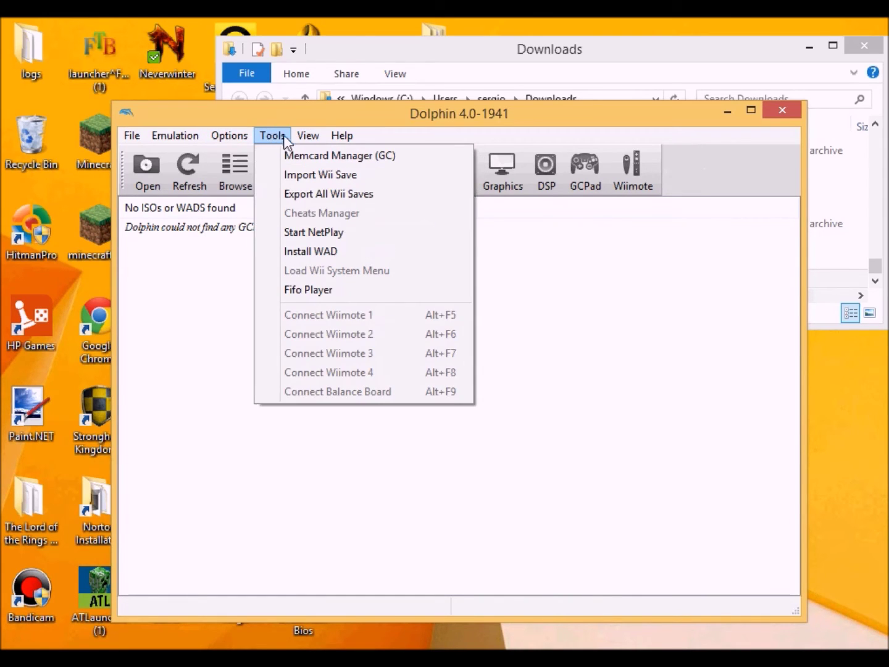
pyautogui.moveTo(131, 136)
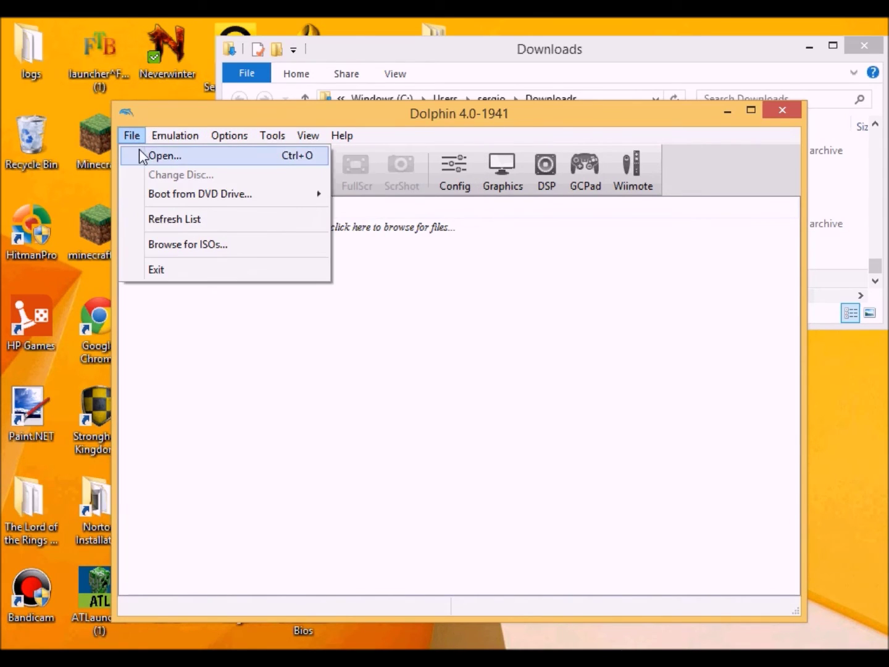
pyautogui.click(141, 154)
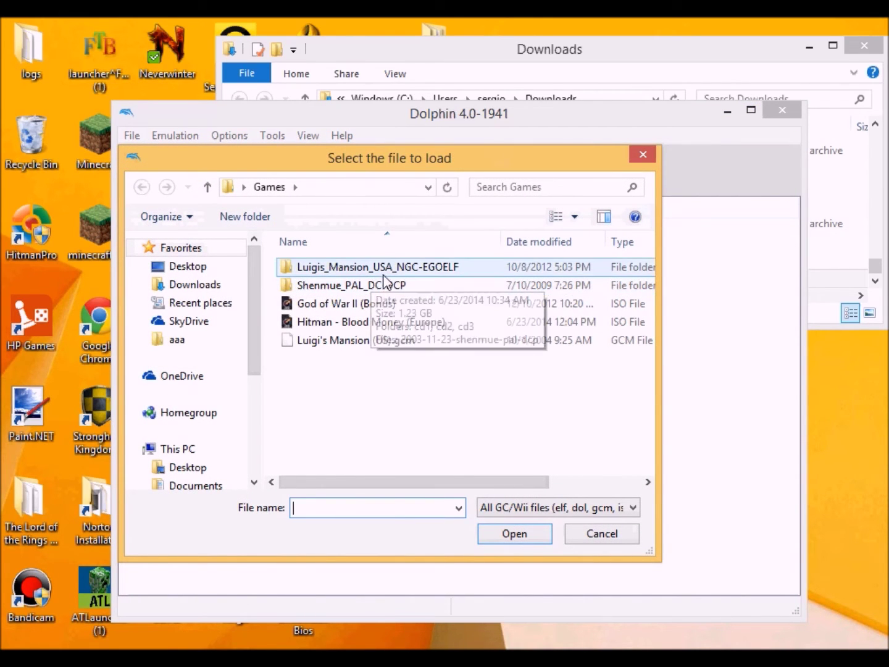
pyautogui.doubleClick(386, 351)
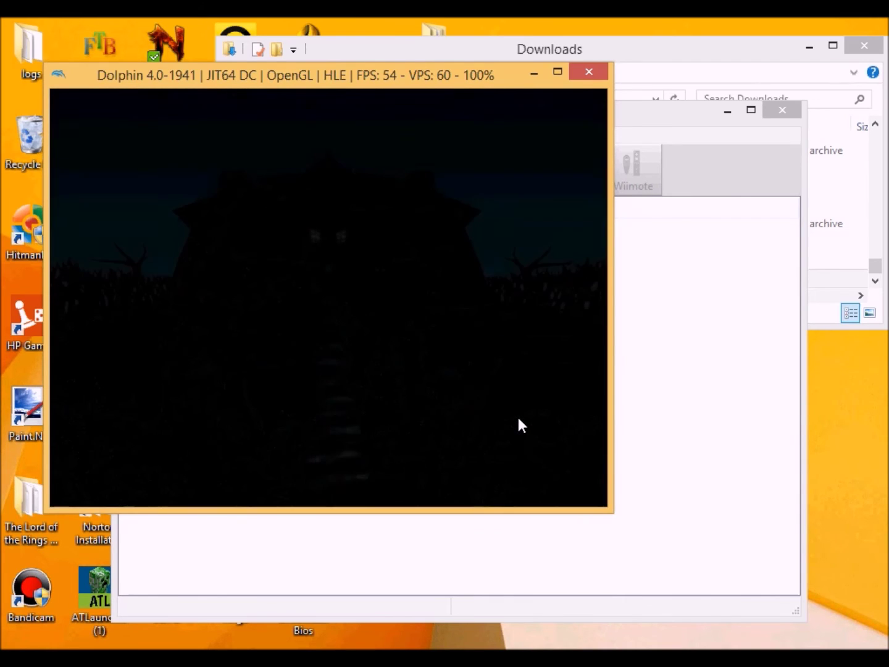
# Pass the title screen and confirm Yes to format the Slot A memory card
pyautogui.press('Return')
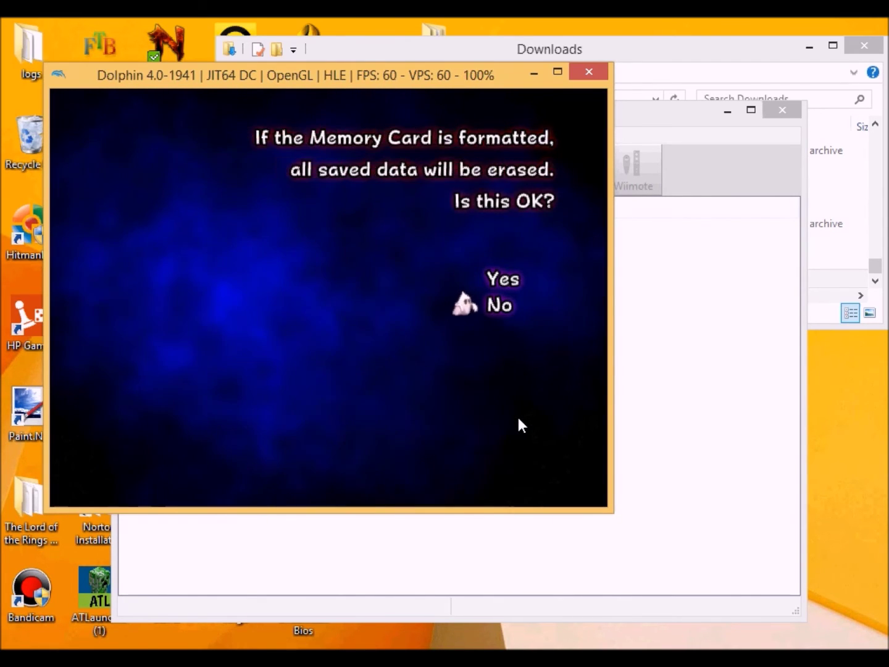
pyautogui.press('Up')
pyautogui.press('x')
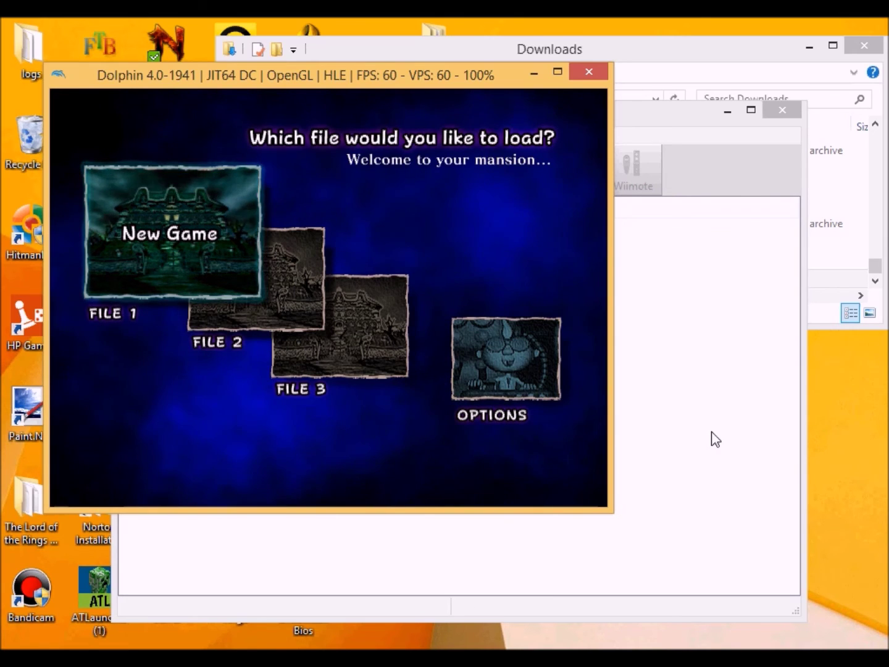
# Return the selection from FILE 2 to FILE 1 and start a New Game there
pyautogui.press('Right')
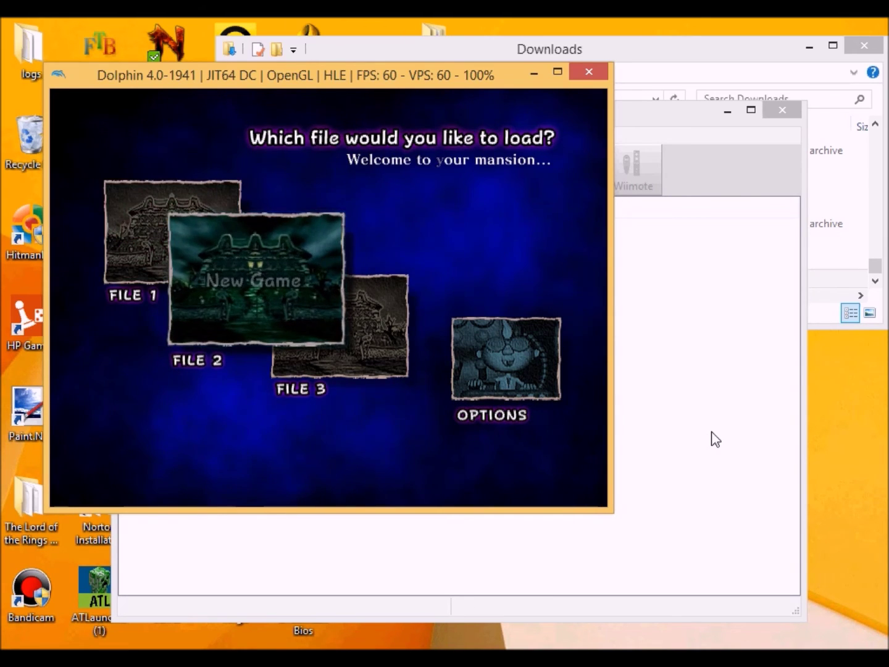
pyautogui.press('Left')
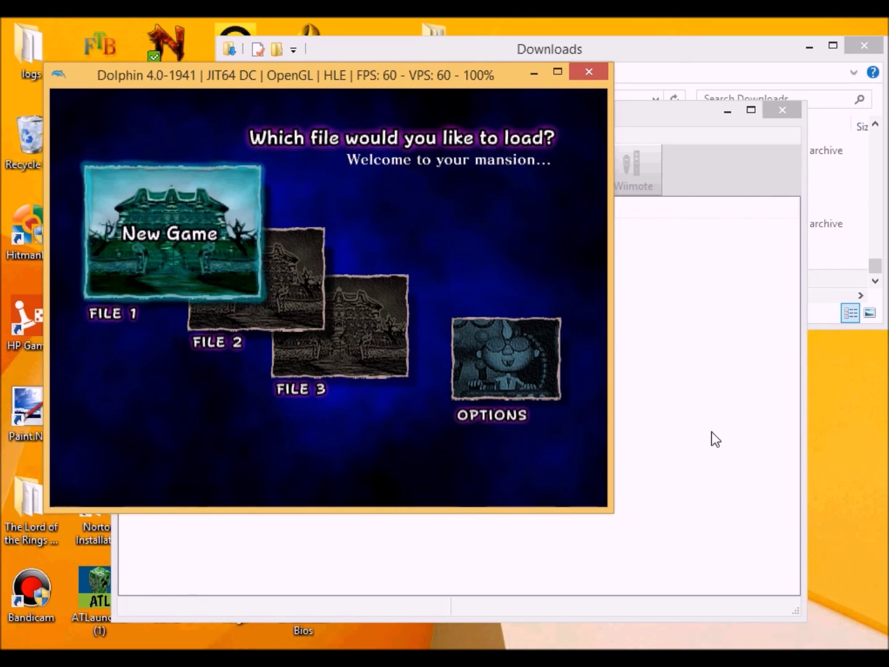
pyautogui.press('x')
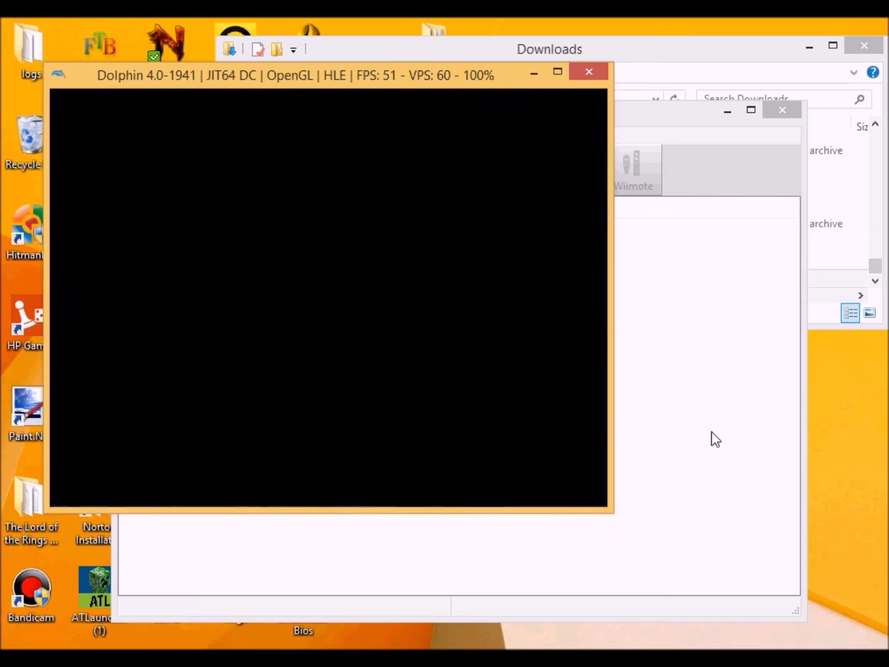